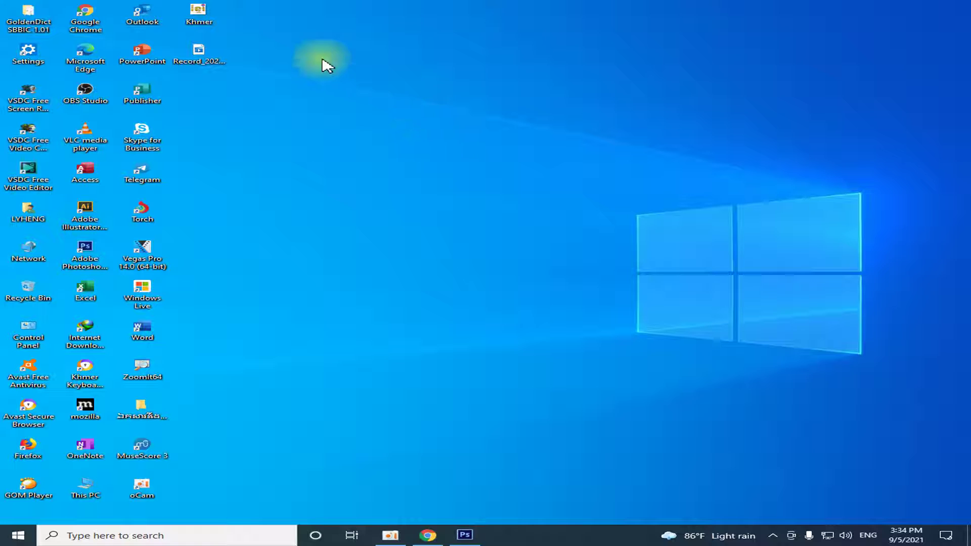
# - Open the Khmer image from the desktop to examine the finished gold lettering design, and close it
pyautogui.rightClick(213, 12)
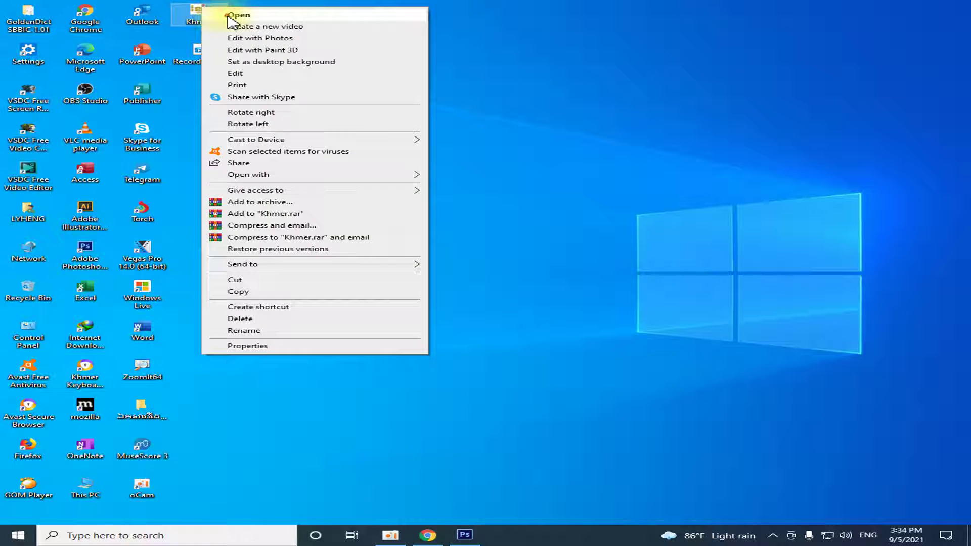
pyautogui.click(229, 17)
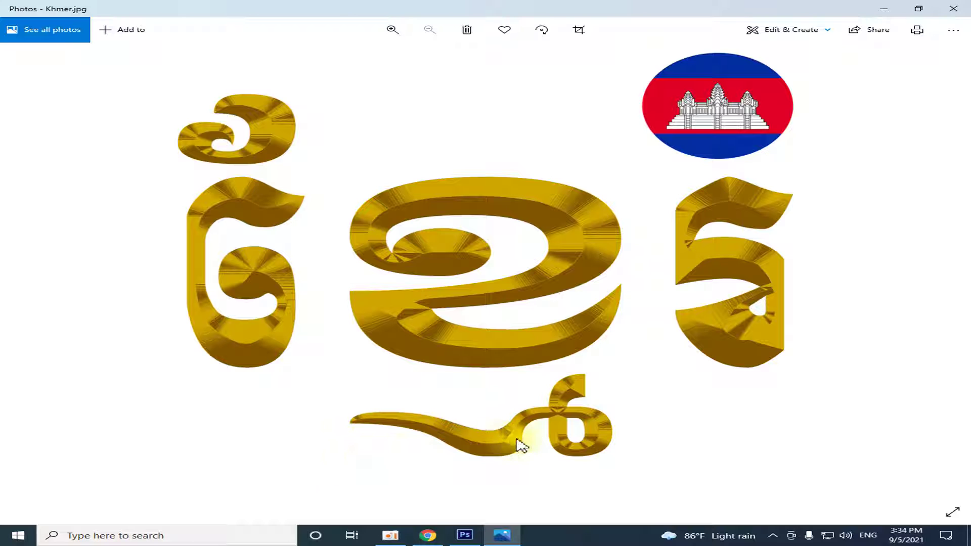
pyautogui.click(953, 9)
# - Switch to Photoshop and create a white 10 × 10 cm RGB document named Khmer at 300 pixels/centimeter
pyautogui.click(464, 536)
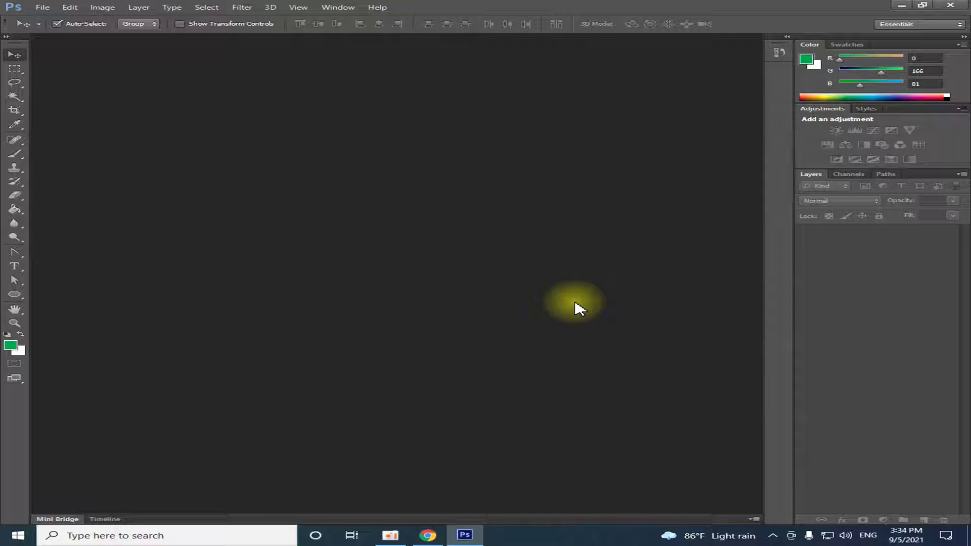
pyautogui.hotkey('ctrl', 'n')
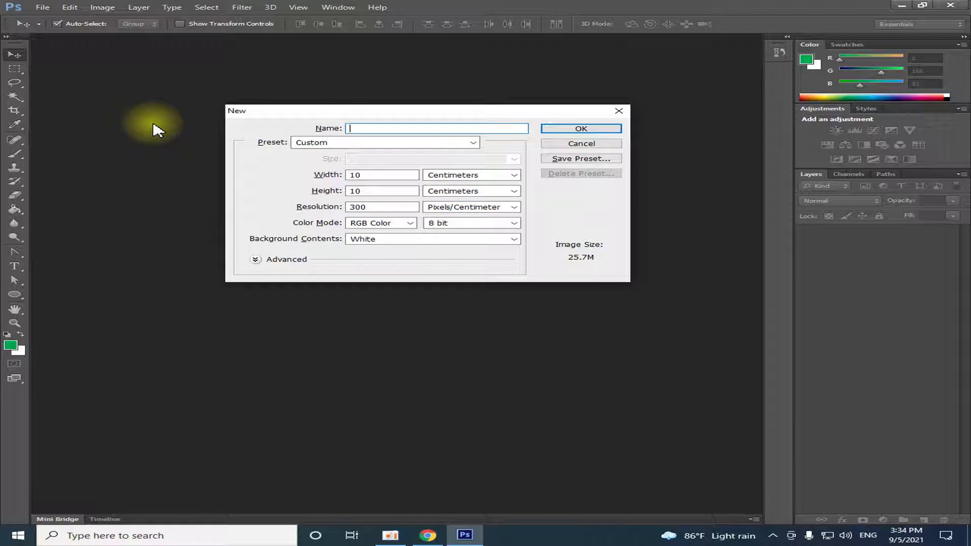
pyautogui.write('Khmer')
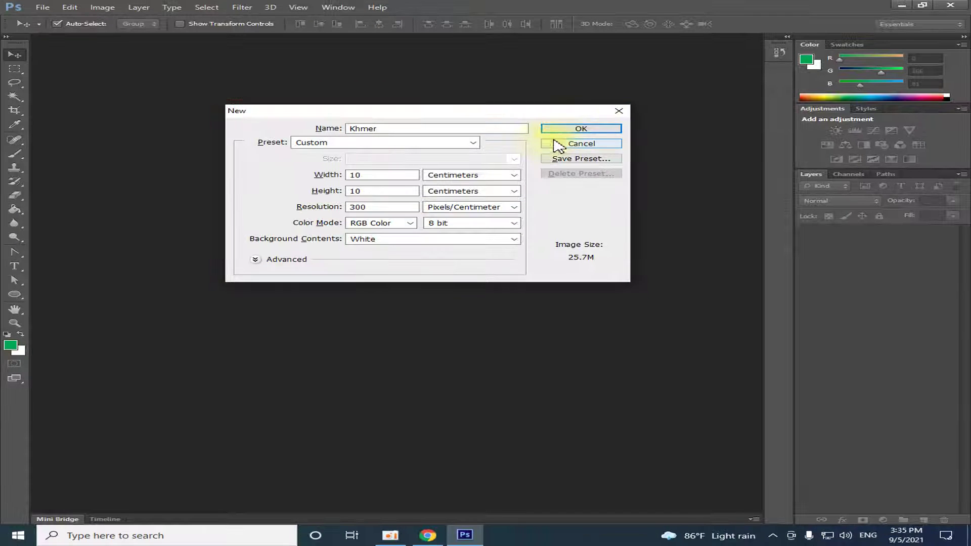
pyautogui.click(575, 130)
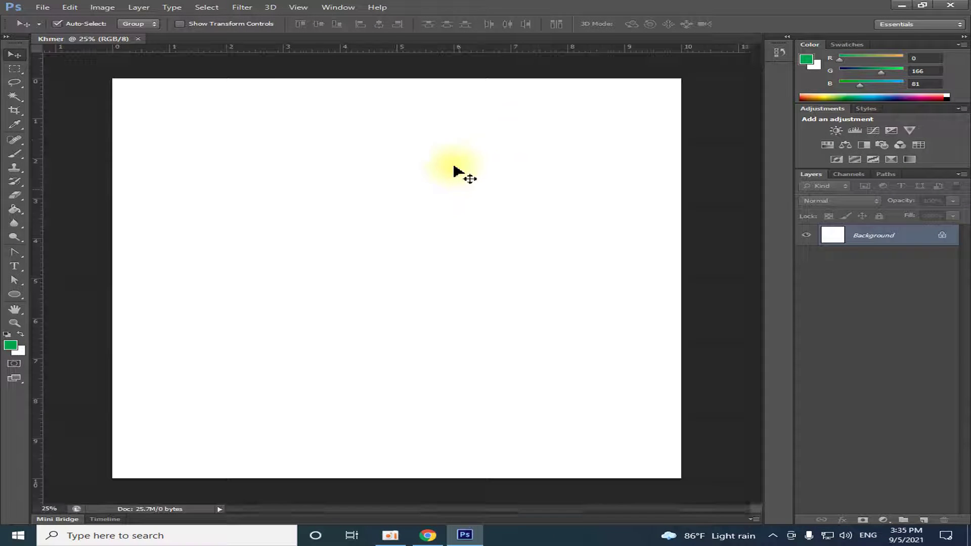
# - Add the text "ខ្មែរ" on the canvas in the Khmer OS Muol Light font at 72 pt
pyautogui.click(15, 267)
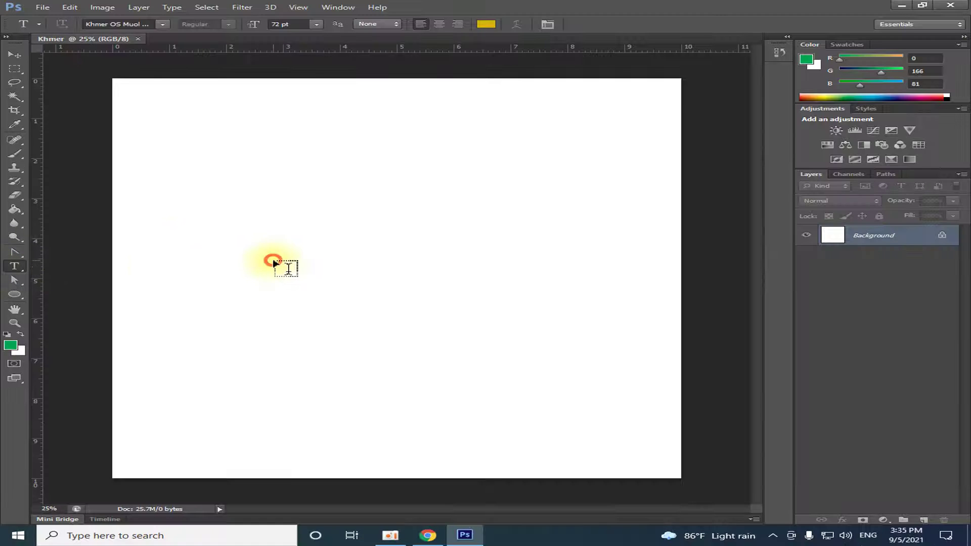
pyautogui.click(273, 261)
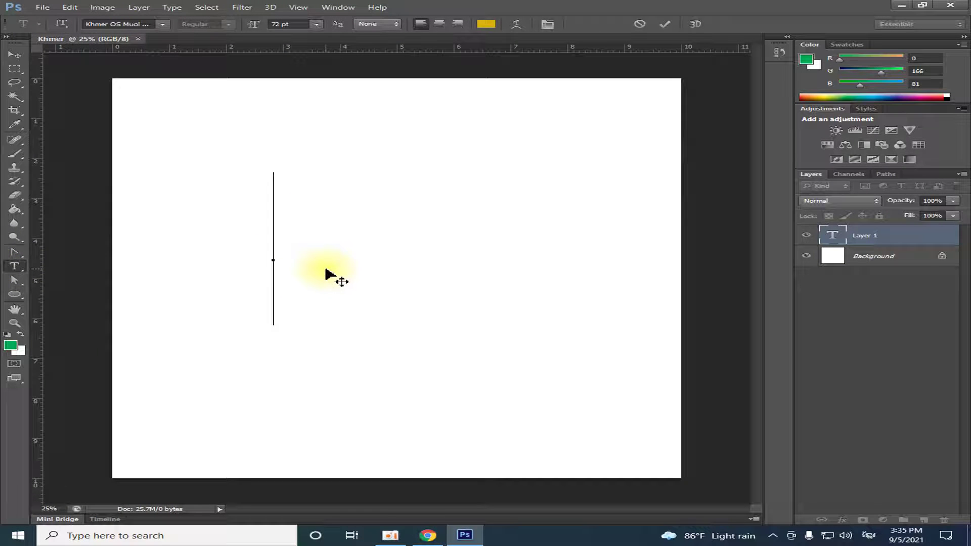
pyautogui.write('ខ្មែរ')
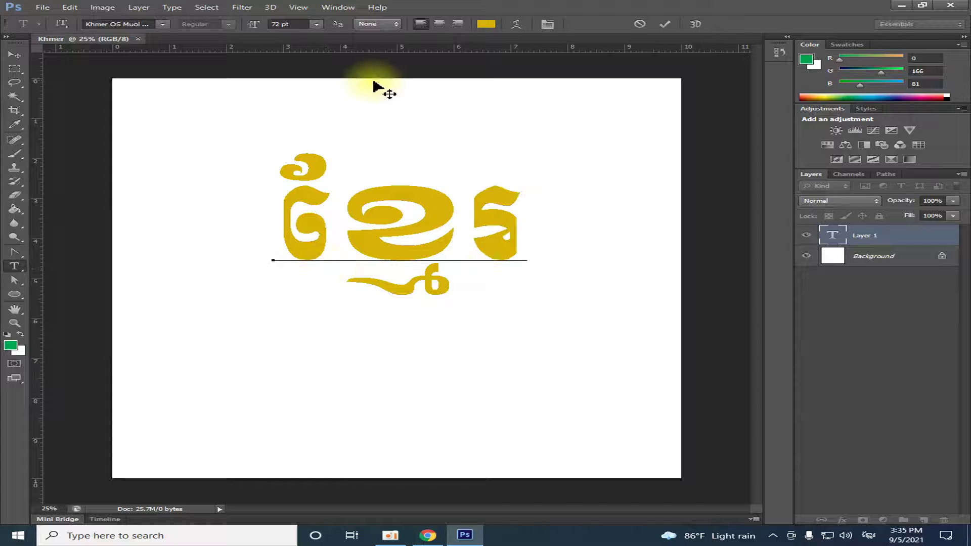
pyautogui.click(163, 24)
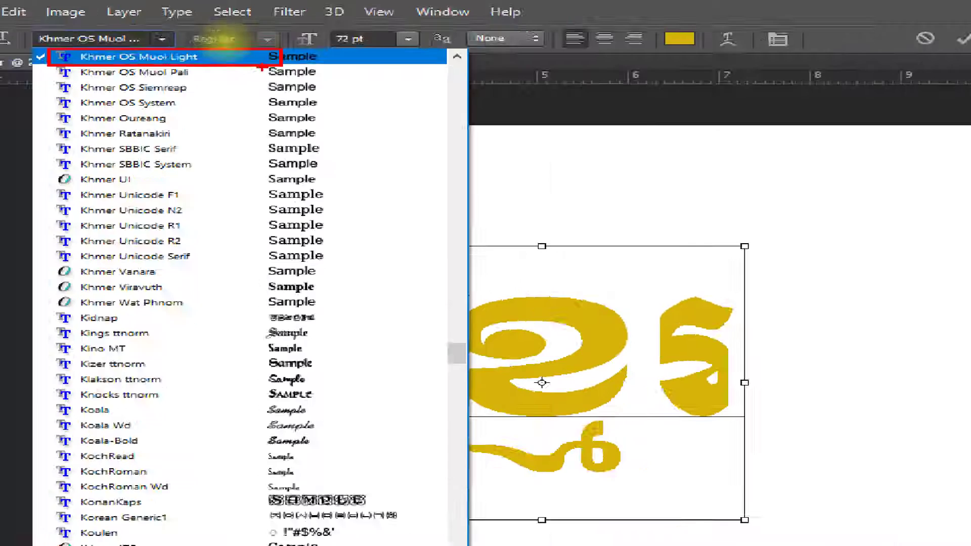
pyautogui.click(469, 49)
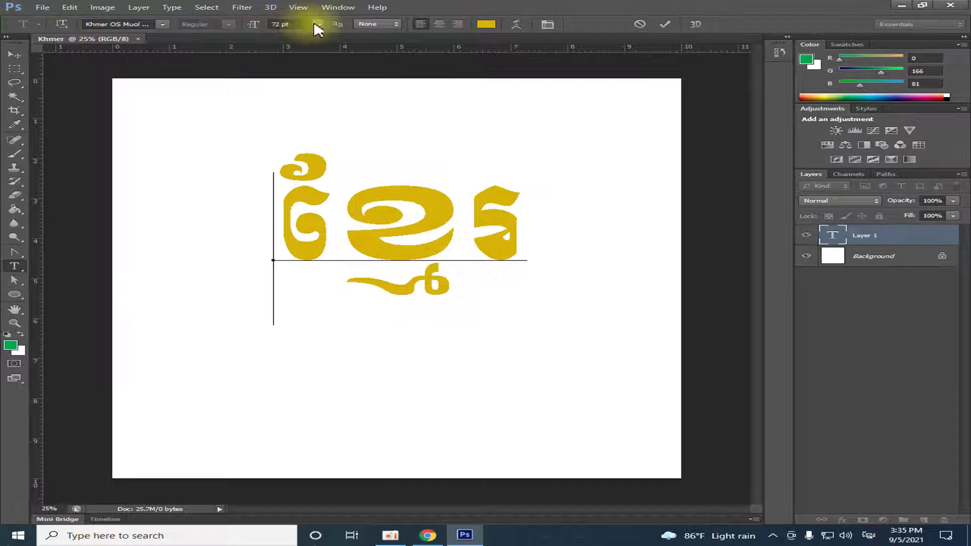
pyautogui.click(469, 49)
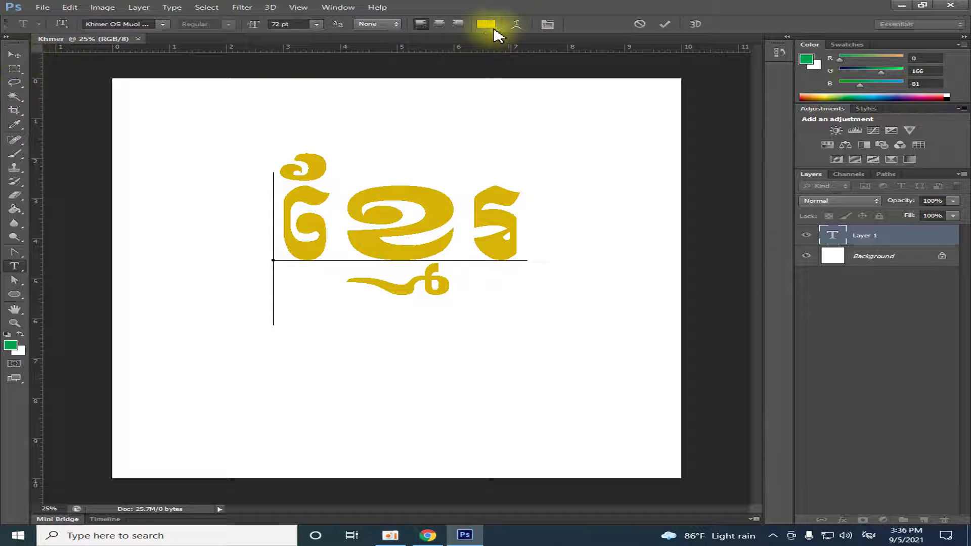
# - Try to recolour the Khmer text with the darker gold #bc9c06
pyautogui.click(488, 25)
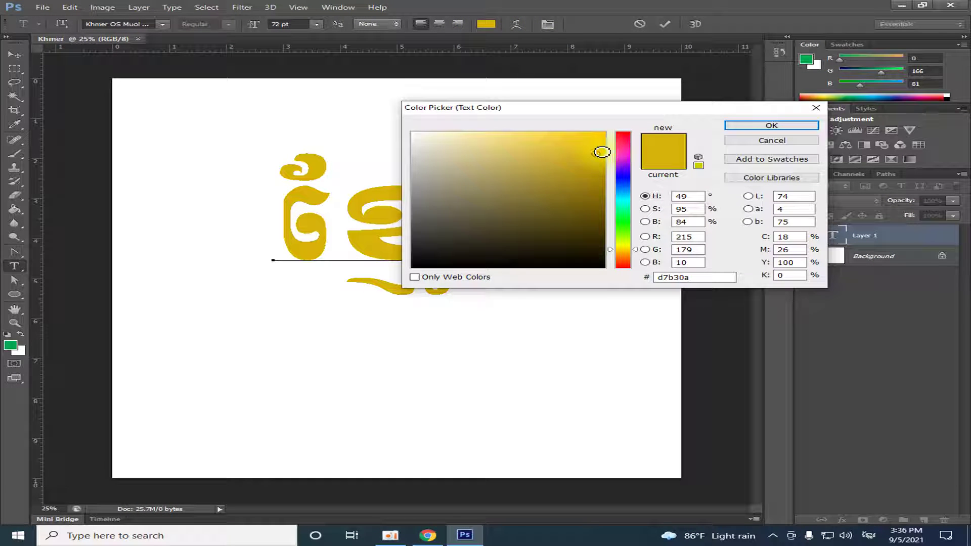
pyautogui.moveTo(597, 152); pyautogui.dragTo(599, 168)
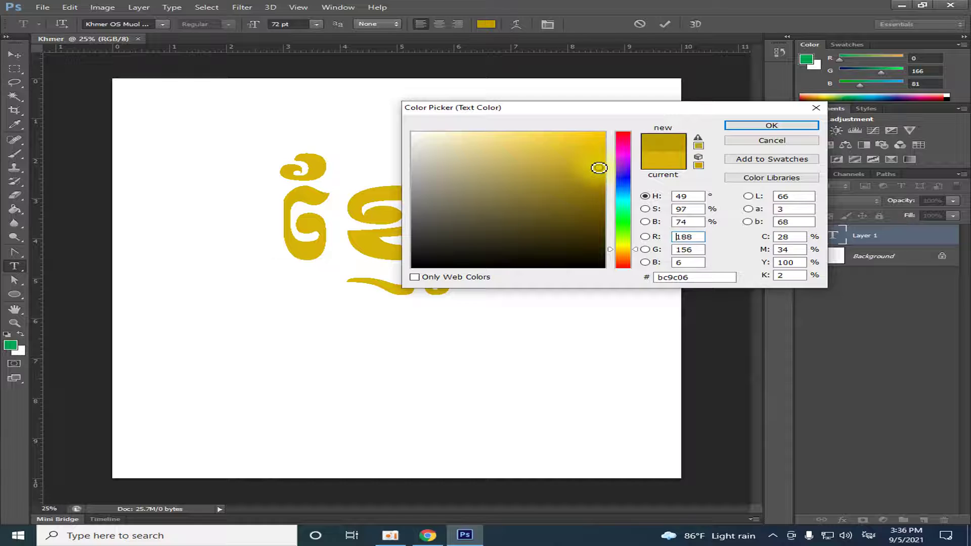
pyautogui.click(763, 127)
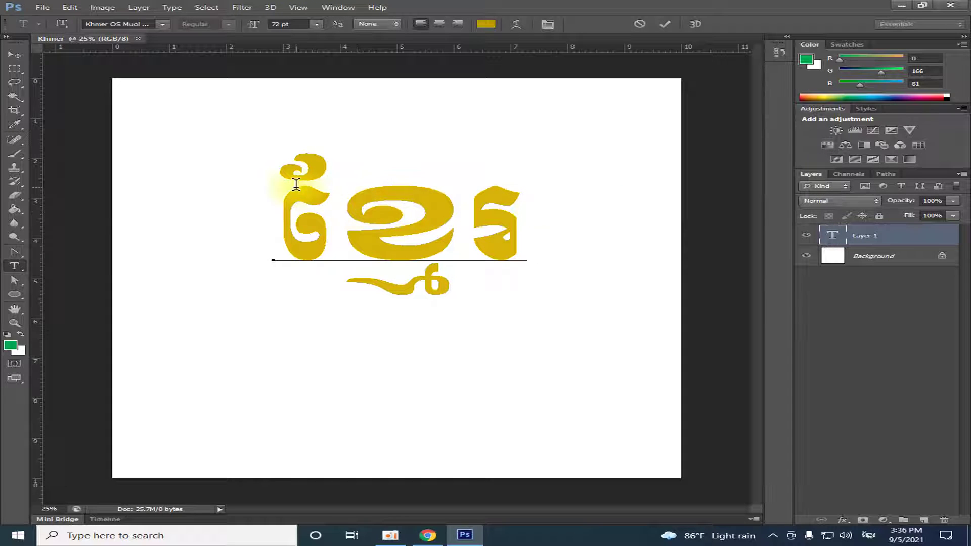
# - Select the whole Khmer word, set its text colour to the golden yellow #e5be05, and finish editing the text
pyautogui.moveTo(296, 185); pyautogui.dragTo(568, 206)
pyautogui.moveTo(277, 158); pyautogui.dragTo(537, 228)
pyautogui.click(485, 24)
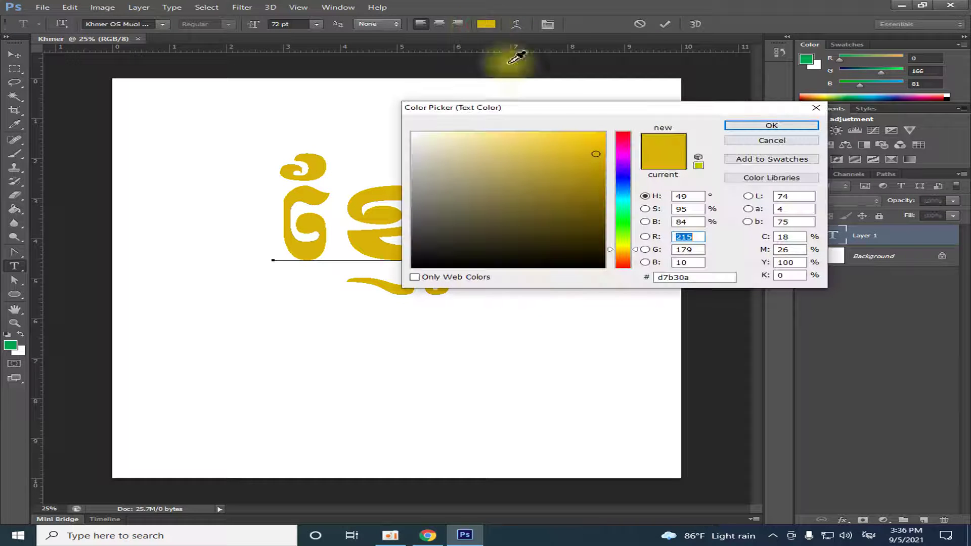
pyautogui.click(600, 167)
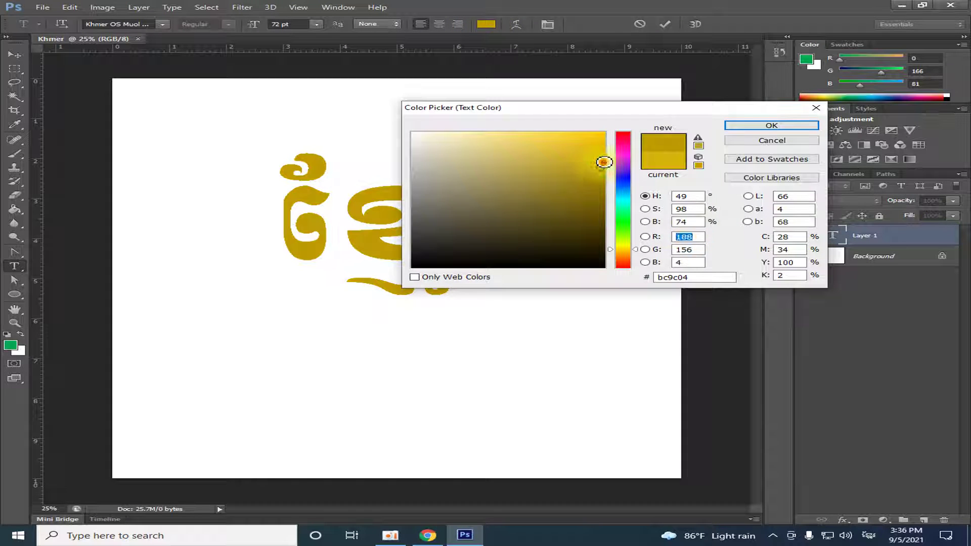
pyautogui.click(599, 145)
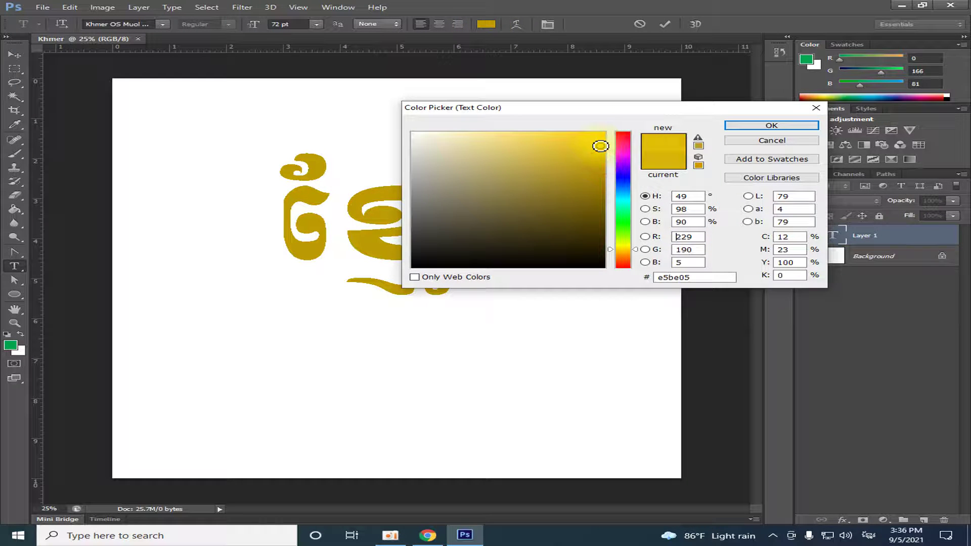
pyautogui.click(743, 127)
pyautogui.click(15, 55)
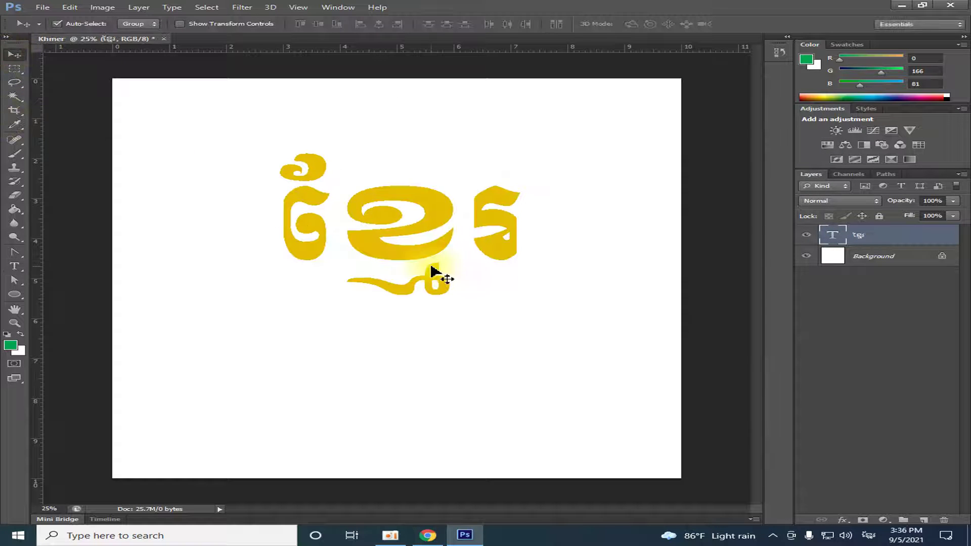
# - Scale the Khmer text up proportionally to about 231% and position it so it fills the canvas
pyautogui.moveTo(428, 258); pyautogui.dragTo(434, 305)
pyautogui.click(14, 55)
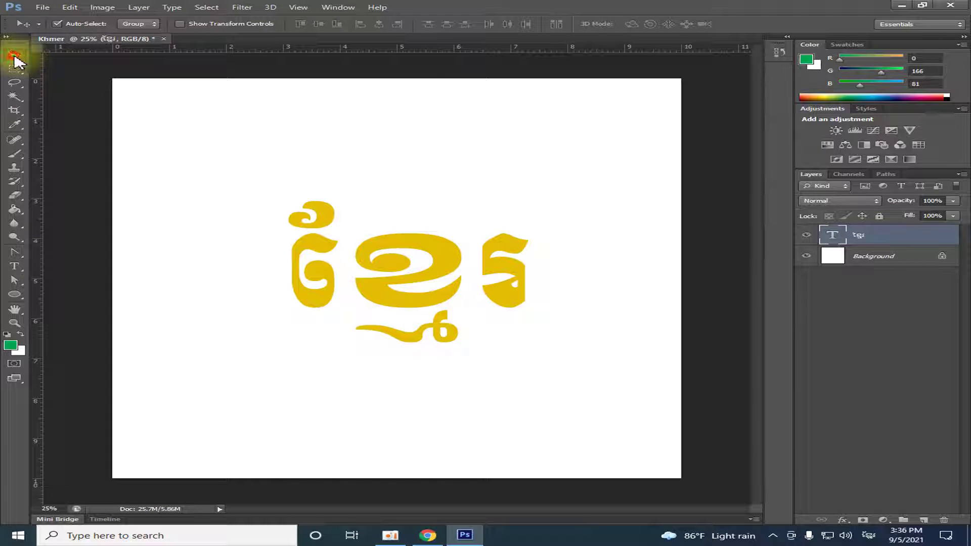
pyautogui.click(443, 326)
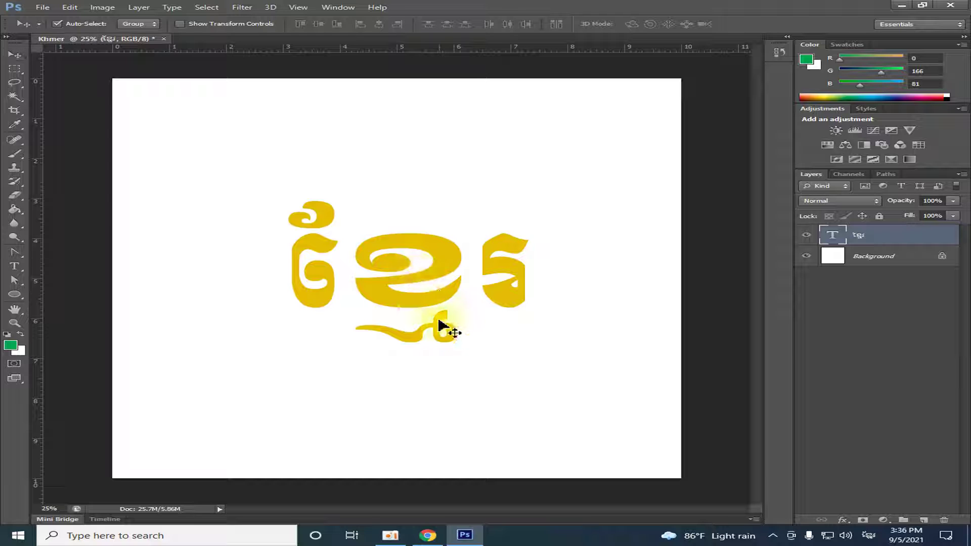
pyautogui.hotkey('ctrl', 't')
pyautogui.moveTo(538, 201); pyautogui.dragTo(667, 93)
pyautogui.moveTo(486, 231); pyautogui.dragTo(462, 258)
pyautogui.moveTo(656, 130); pyautogui.dragTo(677, 115)
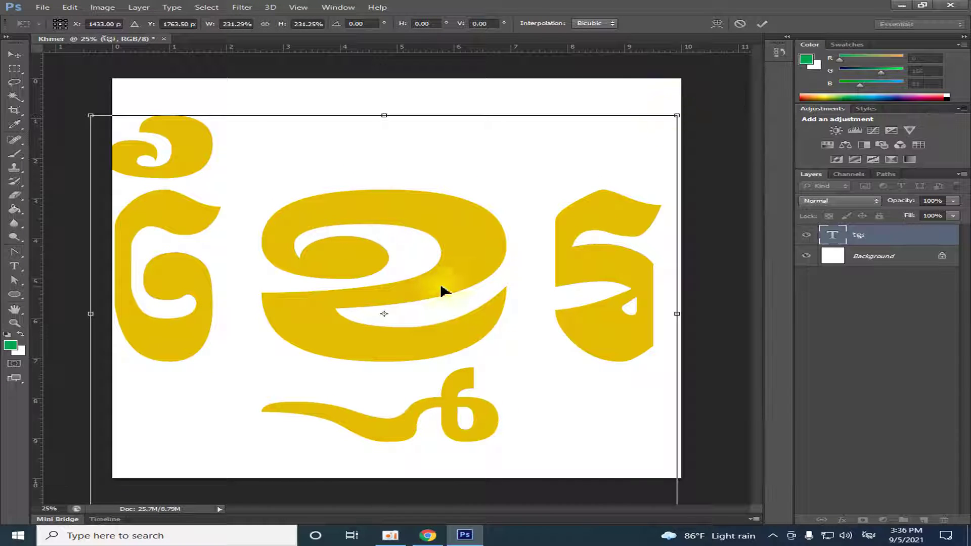
pyautogui.press('Return')
pyautogui.moveTo(440, 292)
pyautogui.mouseDown()
pyautogui.moveTo(435, 283)
pyautogui.moveTo(453, 286)
pyautogui.moveTo(445, 308)
pyautogui.mouseUp()
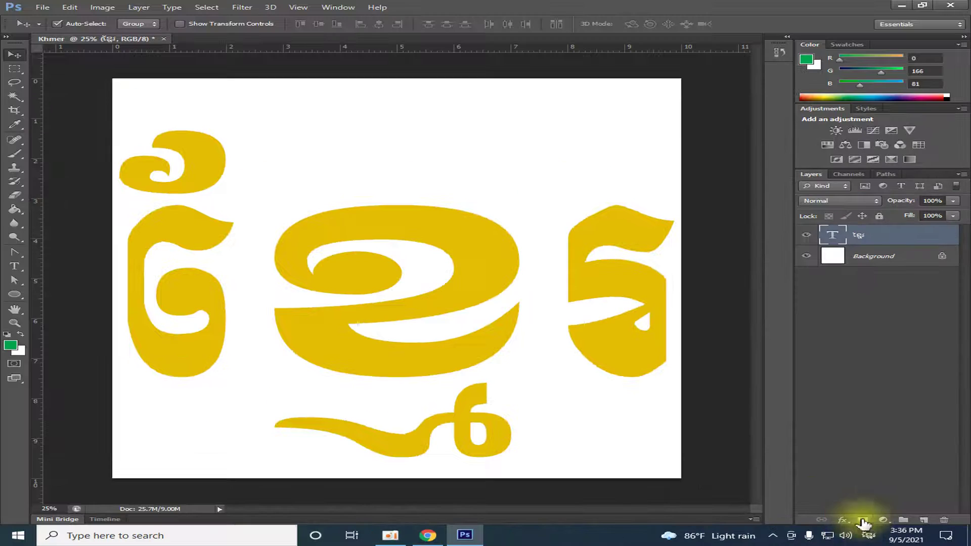
# - Add a Color Overlay effect to the Khmer text layer with its blend mode set to Multiply
pyautogui.click(777, 503)
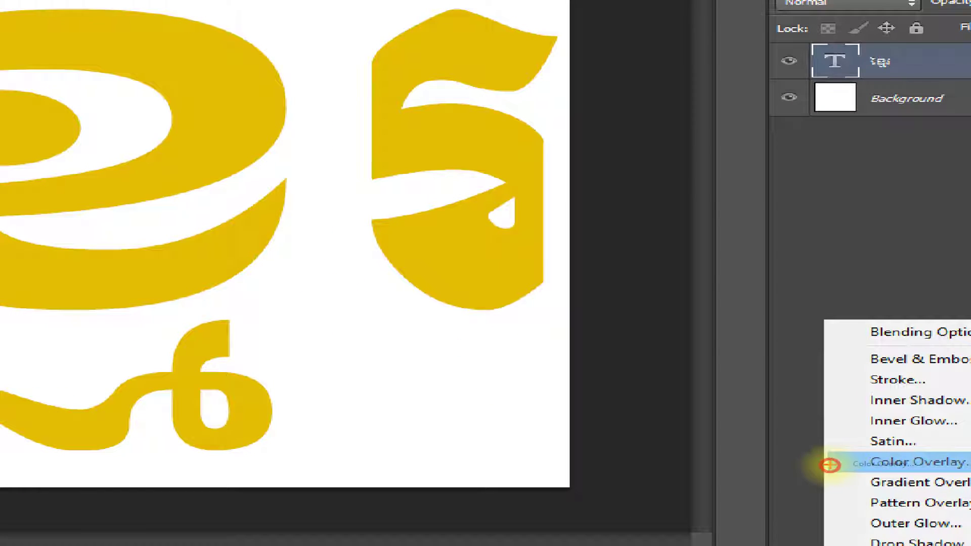
pyautogui.click(826, 463)
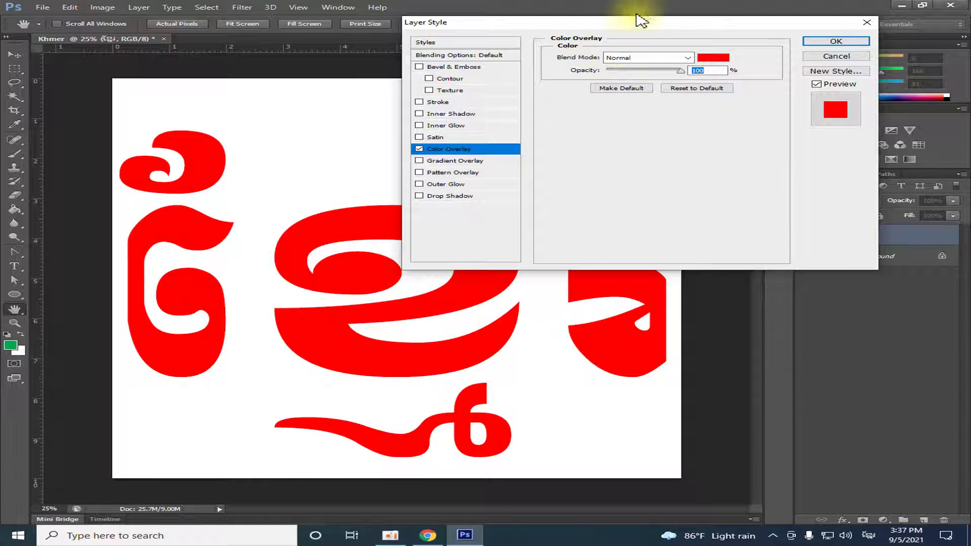
pyautogui.moveTo(641, 20); pyautogui.dragTo(514, 97)
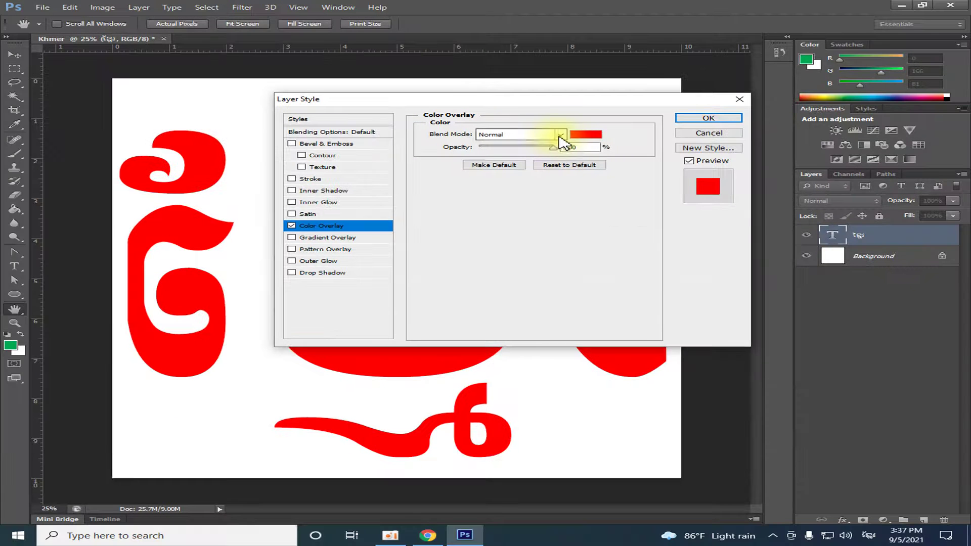
pyautogui.click(560, 136)
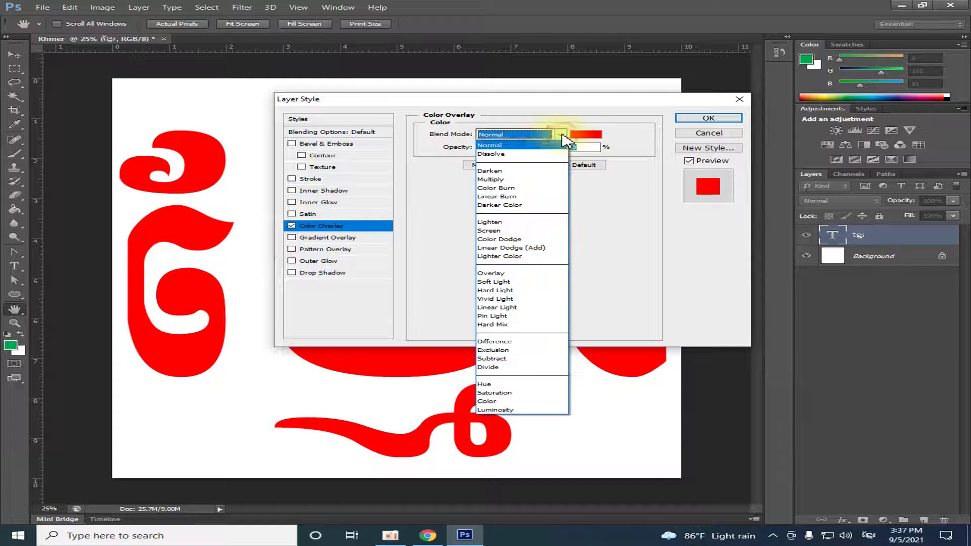
pyautogui.click(502, 180)
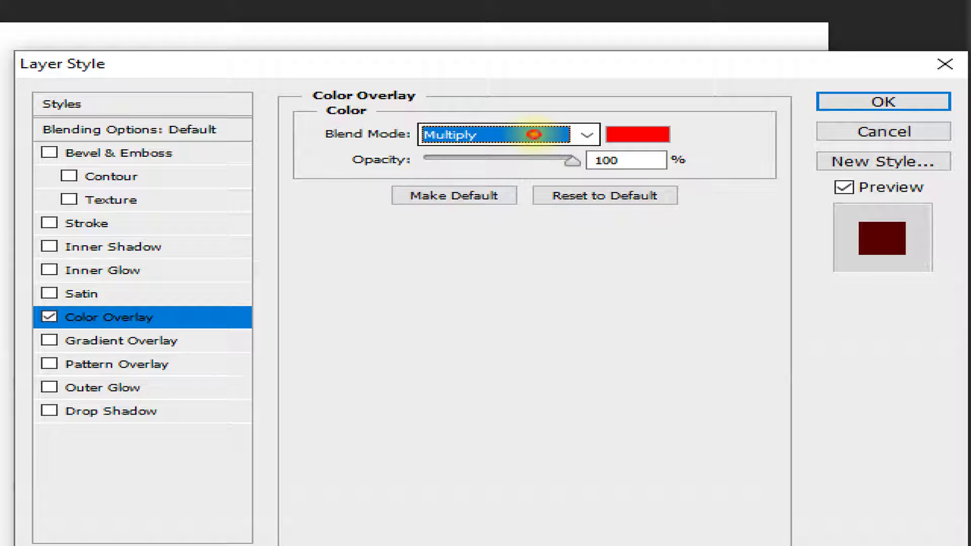
pyautogui.moveTo(393, 115)
pyautogui.mouseDown()
pyautogui.moveTo(515, 149)
pyautogui.moveTo(565, 150)
pyautogui.mouseUp()
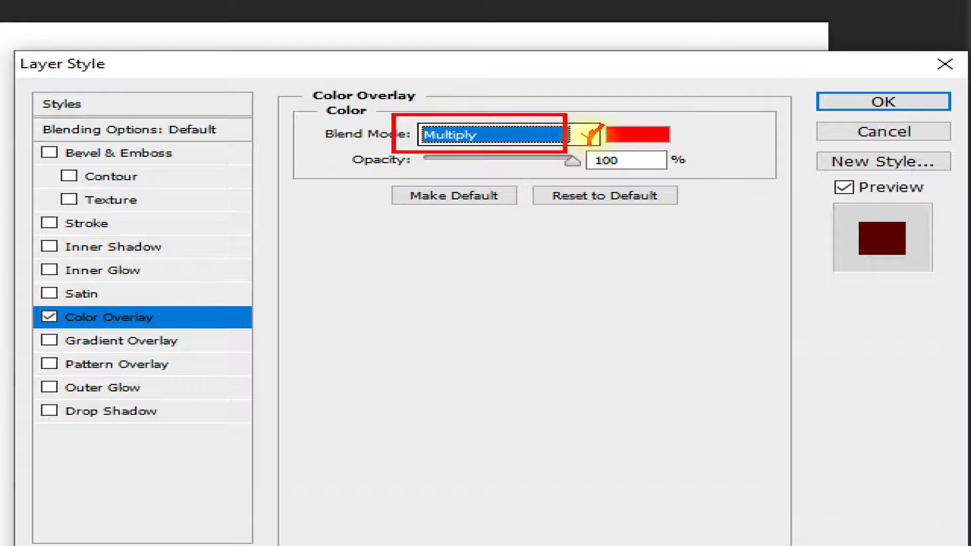
pyautogui.press('Escape')
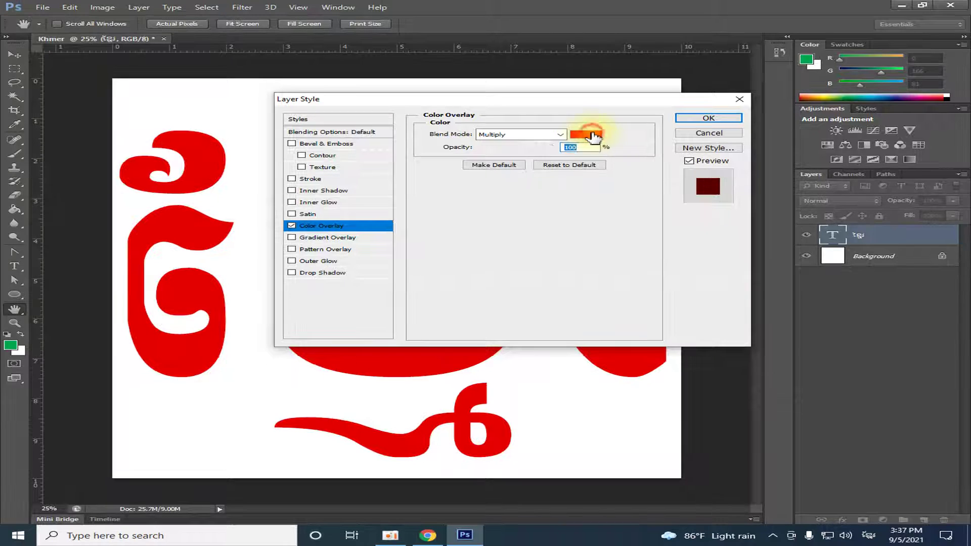
# - Set the overlay colour to the dark yellow #d1cf04 and apply the layer style
pyautogui.click(592, 136)
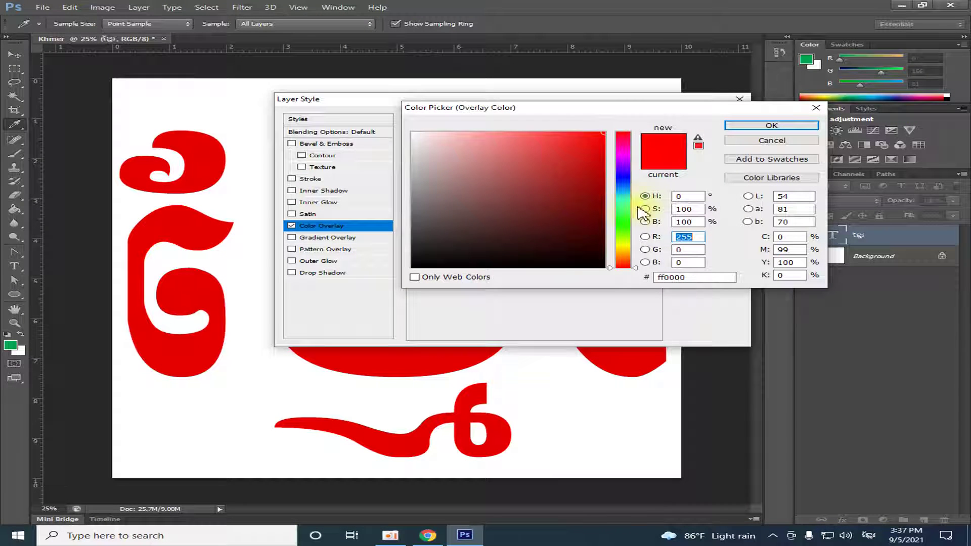
pyautogui.click(623, 246)
pyautogui.click(599, 148)
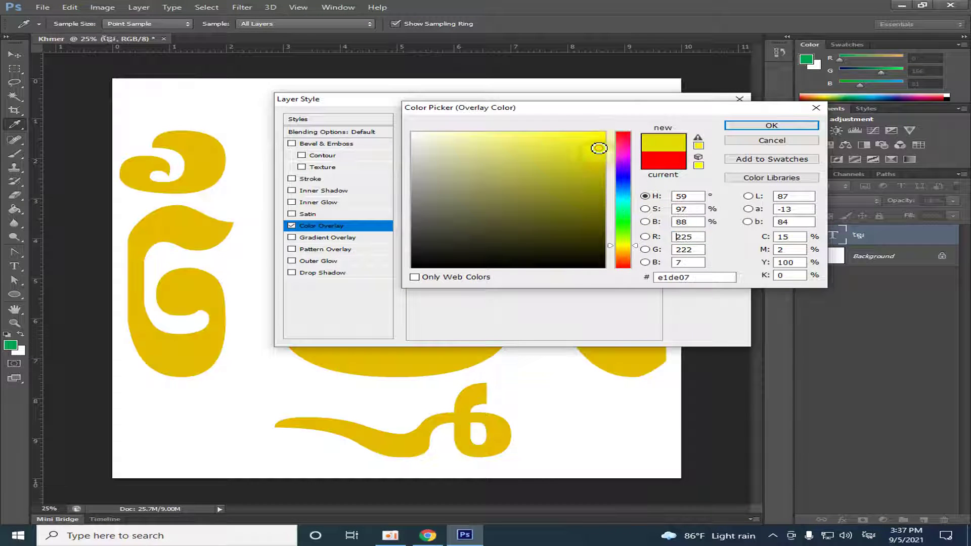
pyautogui.moveTo(598, 151)
pyautogui.mouseDown()
pyautogui.moveTo(601, 166)
pyautogui.moveTo(601, 152)
pyautogui.mouseUp()
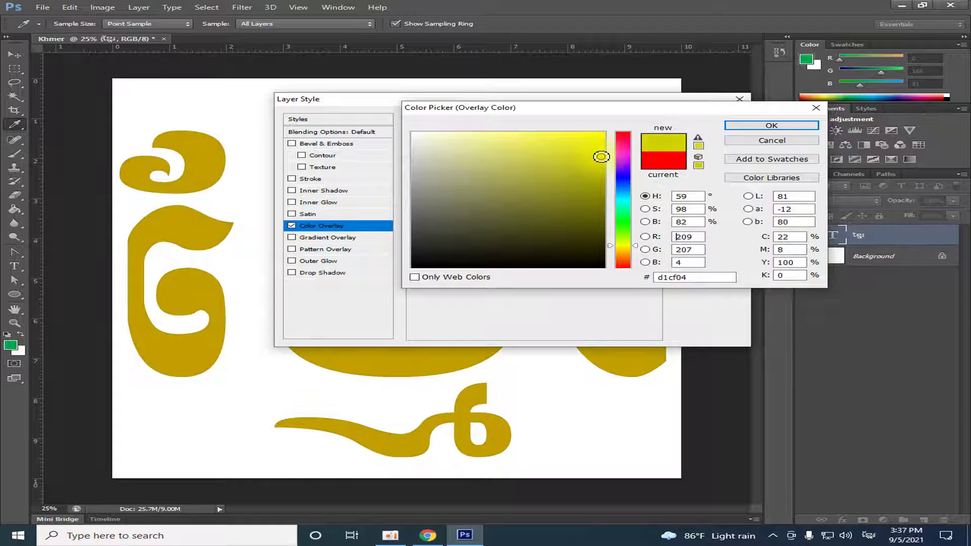
pyautogui.click(741, 128)
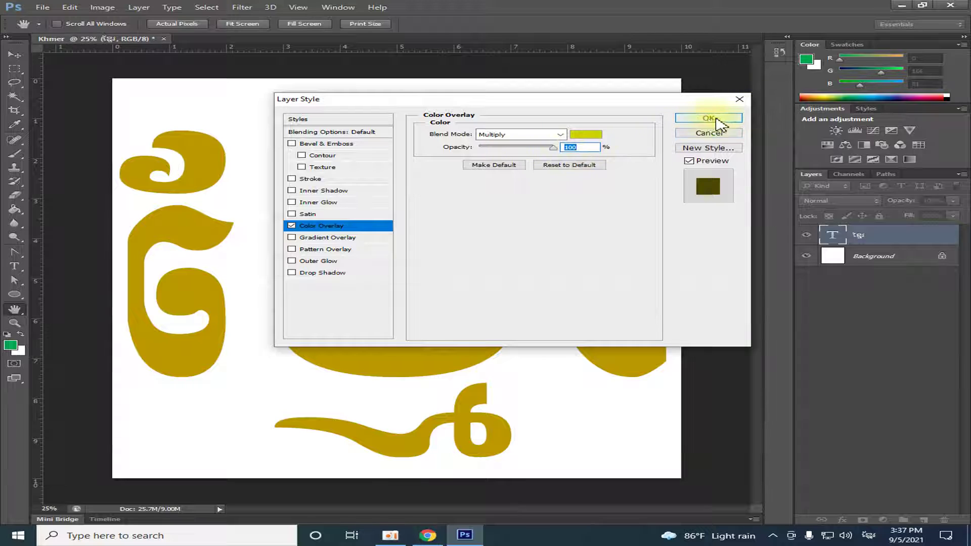
pyautogui.click(709, 118)
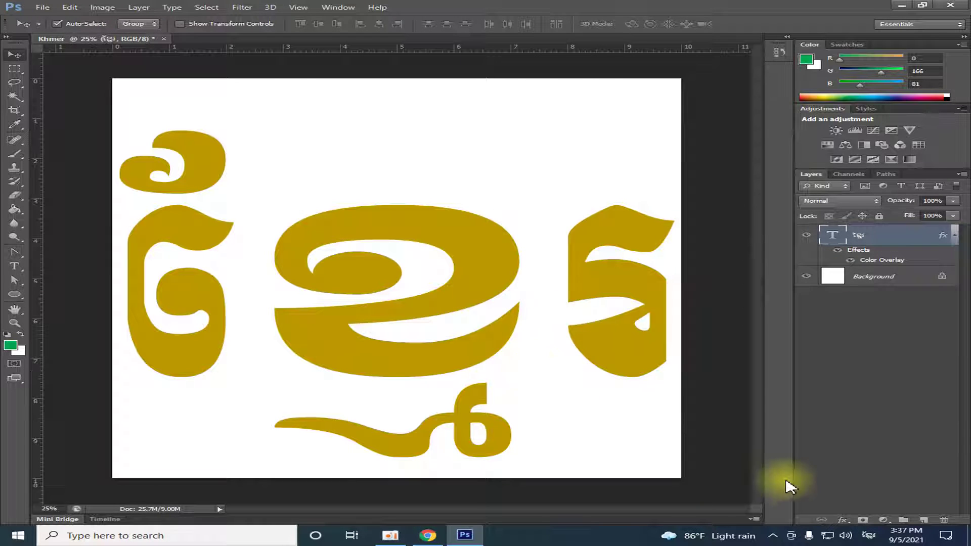
# - Add a Bevel & Emboss effect to the Khmer text layer using the Chisel Hard technique
pyautogui.click(840, 521)
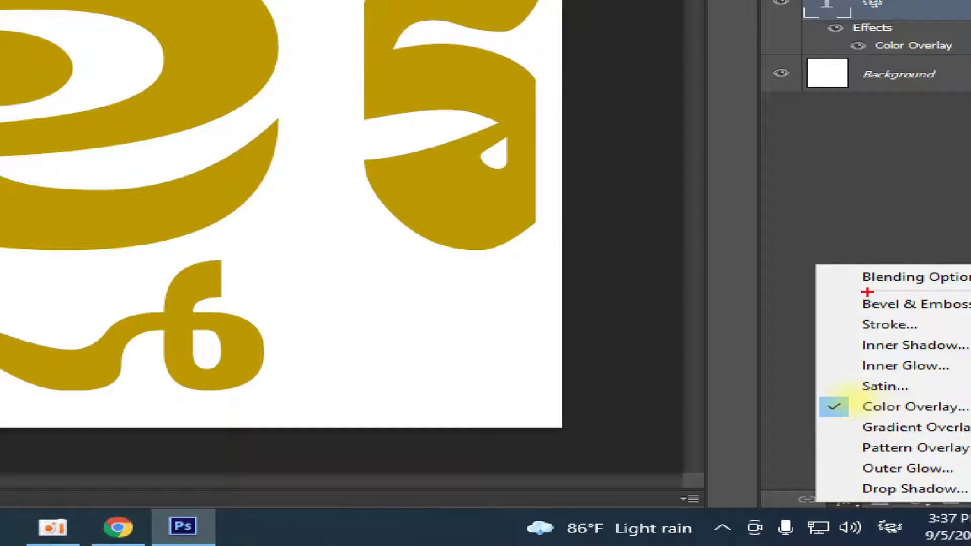
pyautogui.moveTo(850, 291); pyautogui.dragTo(969, 317)
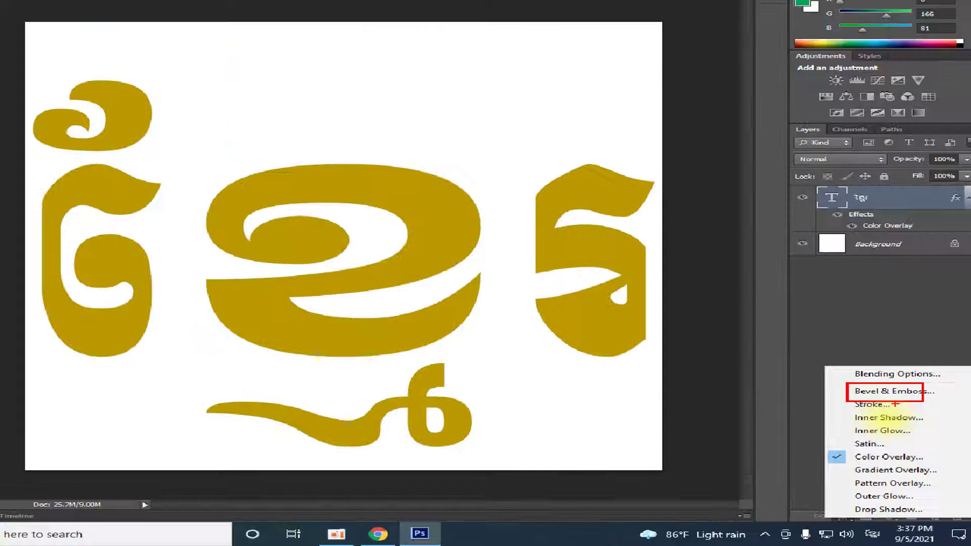
pyautogui.press('Escape')
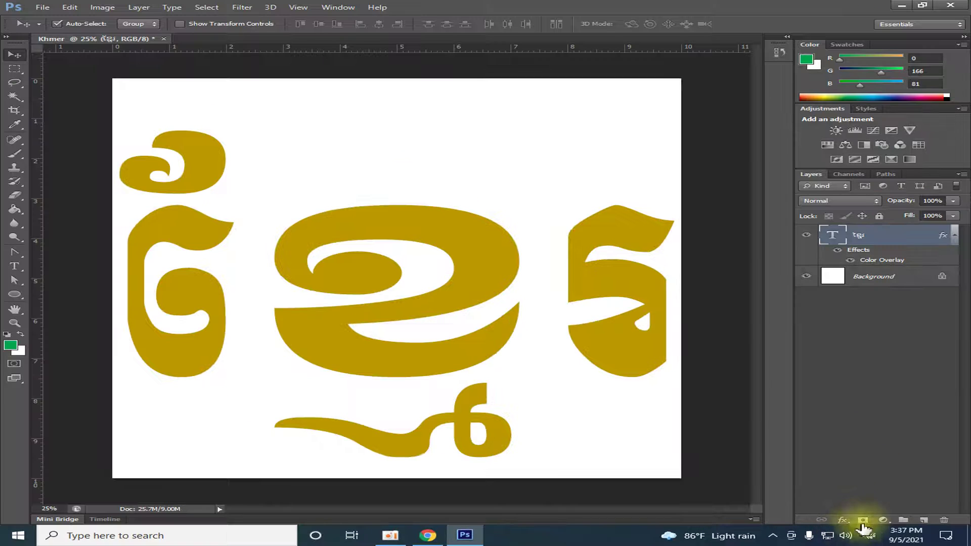
pyautogui.click(845, 521)
pyautogui.press('Escape')
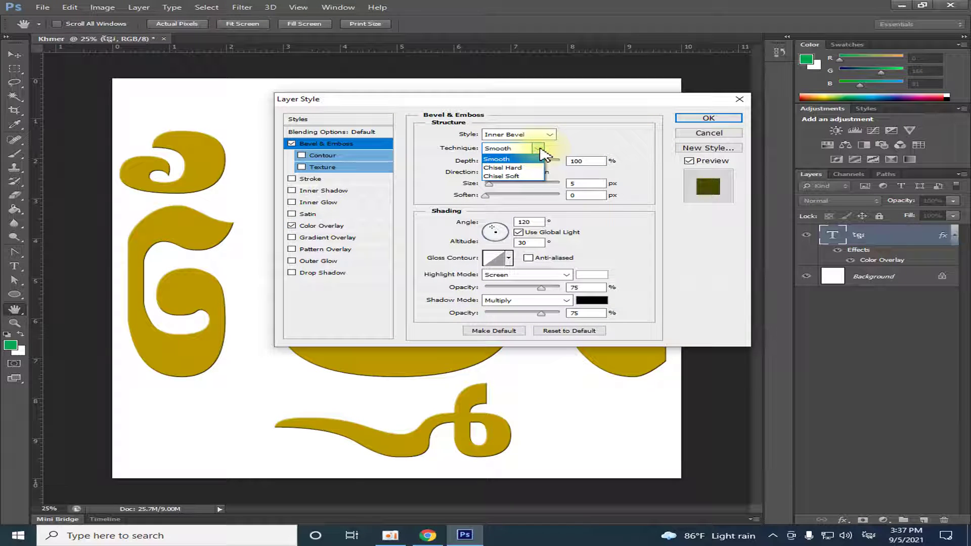
pyautogui.click(526, 167)
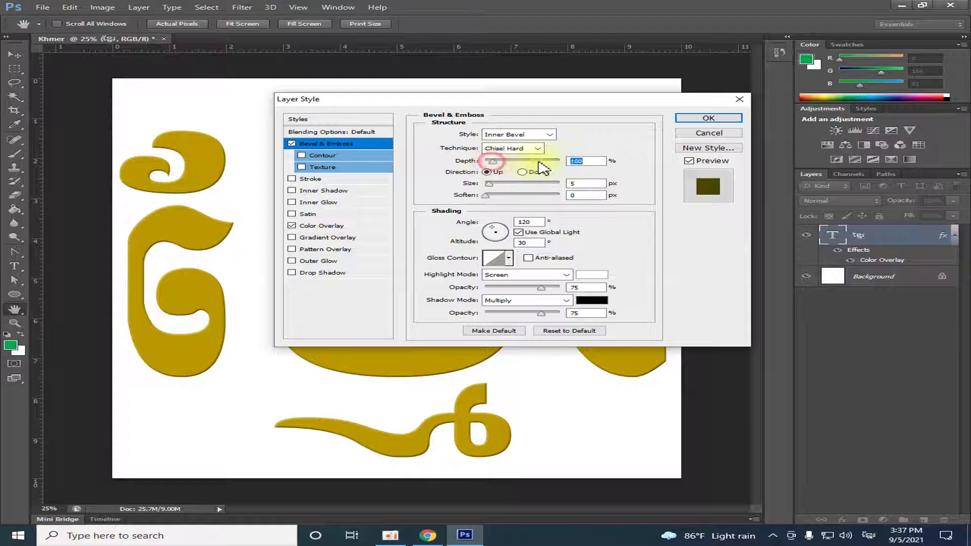
# - Set the bevel's depth to 1000%, its size to 250 px and its shading angle to 90°
pyautogui.moveTo(542, 167); pyautogui.dragTo(583, 162)
pyautogui.moveTo(493, 186); pyautogui.dragTo(559, 188)
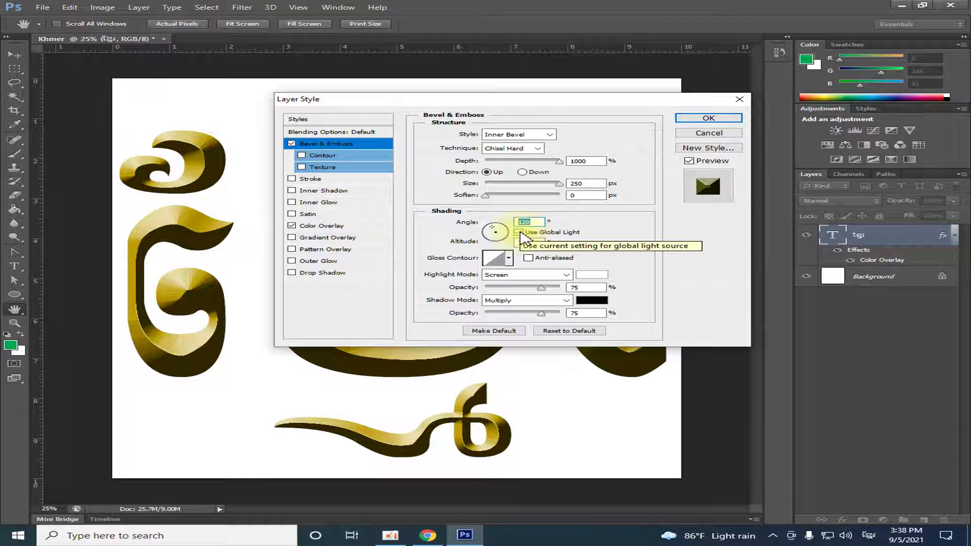
pyautogui.write('90')
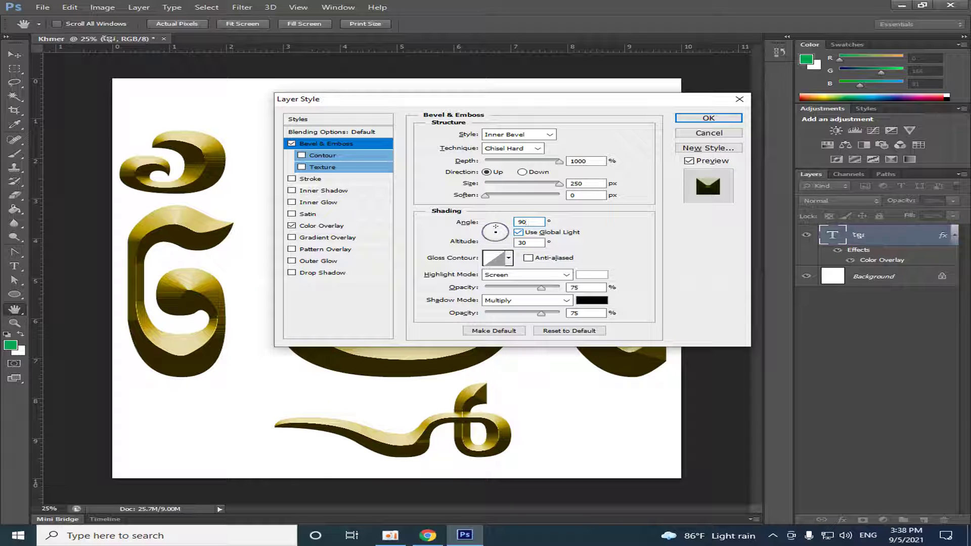
# - Give the bevel the gloss contour with two tall narrow peaks and turn on its anti-aliasing
pyautogui.click(510, 260)
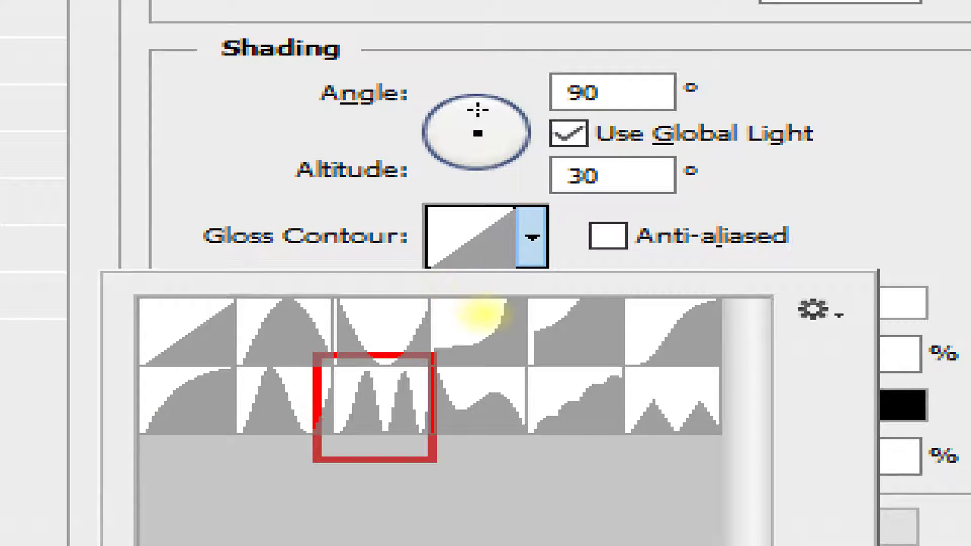
pyautogui.press('Escape')
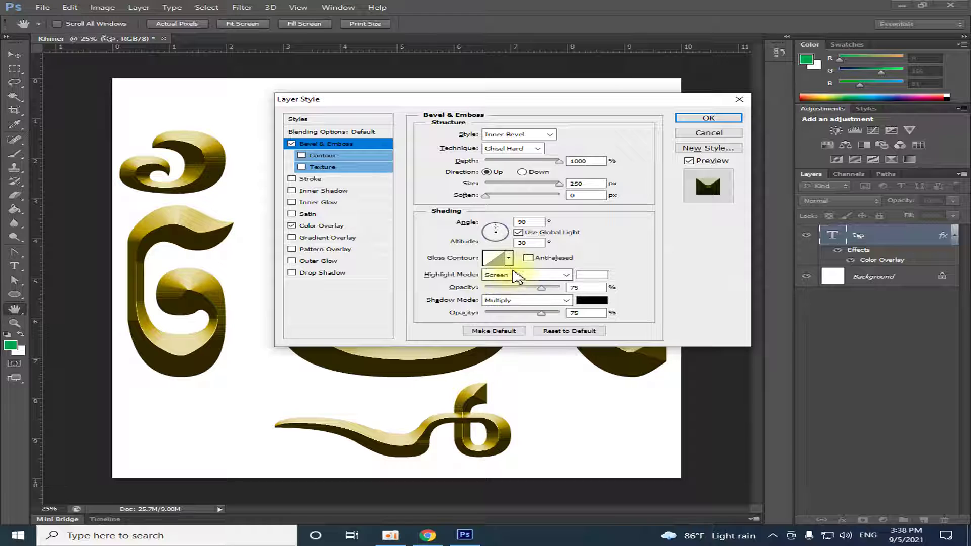
pyautogui.click(506, 262)
pyautogui.click(472, 299)
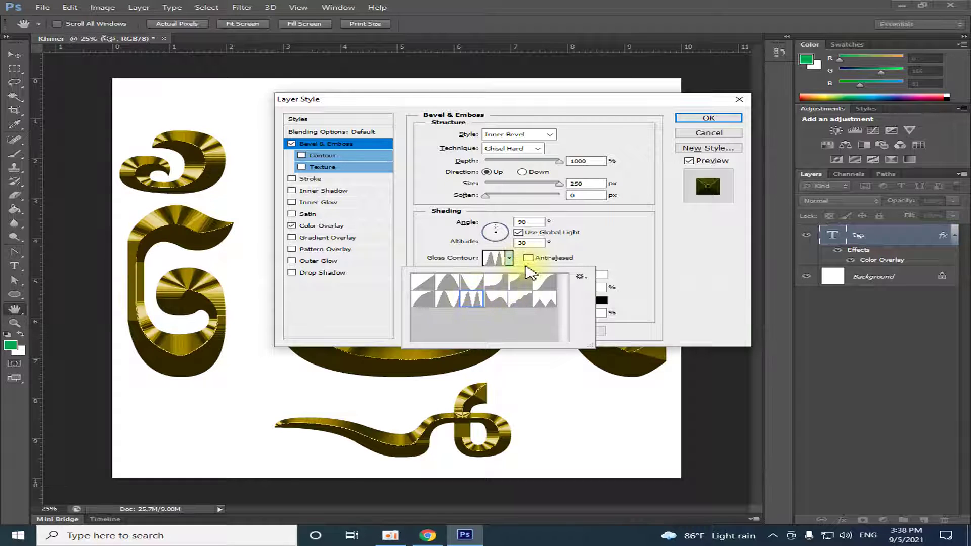
pyautogui.click(528, 258)
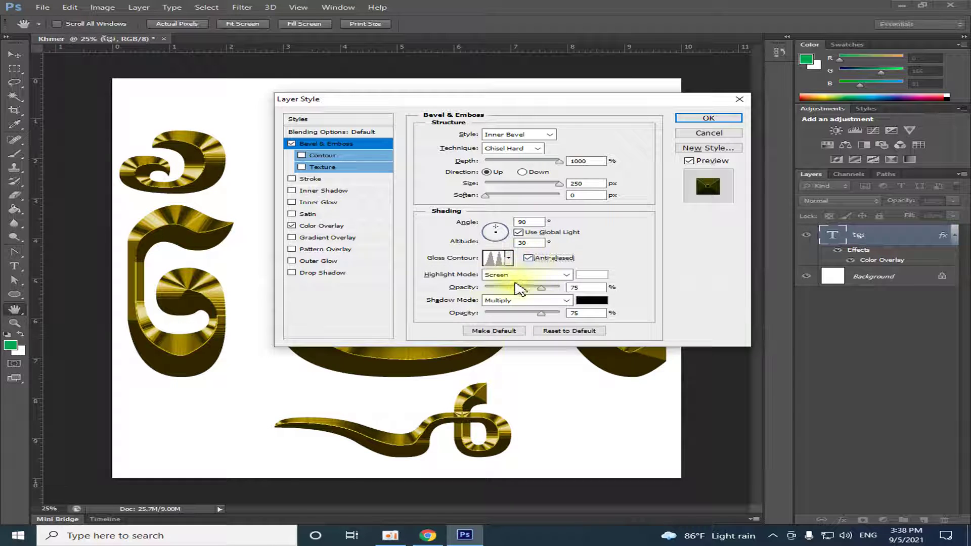
# - Set the bevel's highlight and shadow modes to Linear Burn, with highlight opacity at 83% and shadow opacity at 34%
pyautogui.click(566, 276)
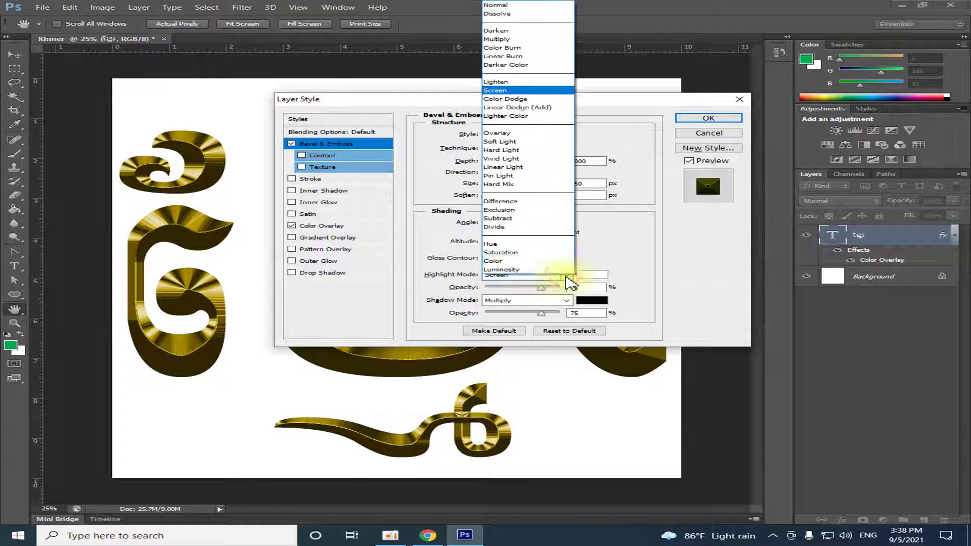
pyautogui.click(502, 57)
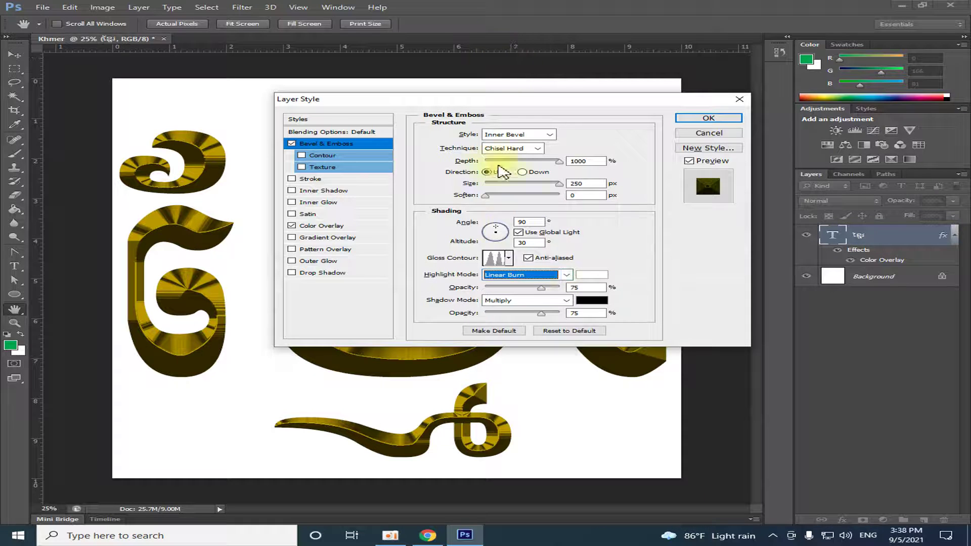
pyautogui.click(566, 300)
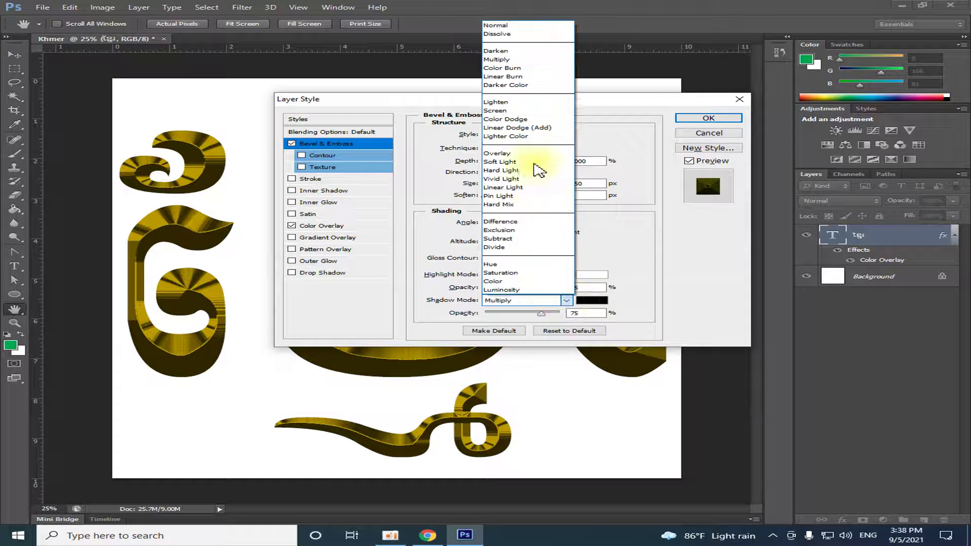
pyautogui.click(514, 77)
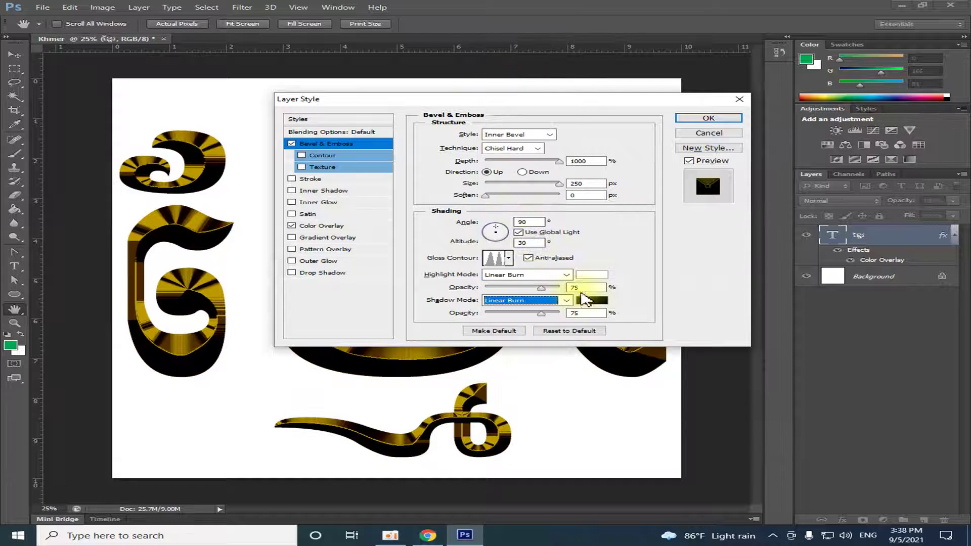
pyautogui.click(540, 288)
pyautogui.moveTo(540, 314); pyautogui.dragTo(509, 312)
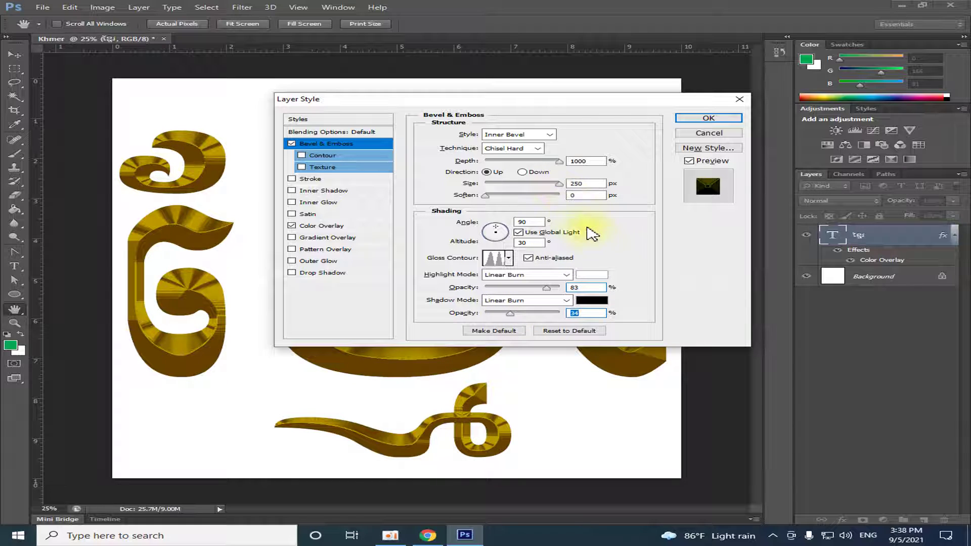
# - Refine the bevel to a depth of 460%, a highlight opacity of 92% and a shadow opacity of 36%
pyautogui.moveTo(563, 162); pyautogui.dragTo(520, 176)
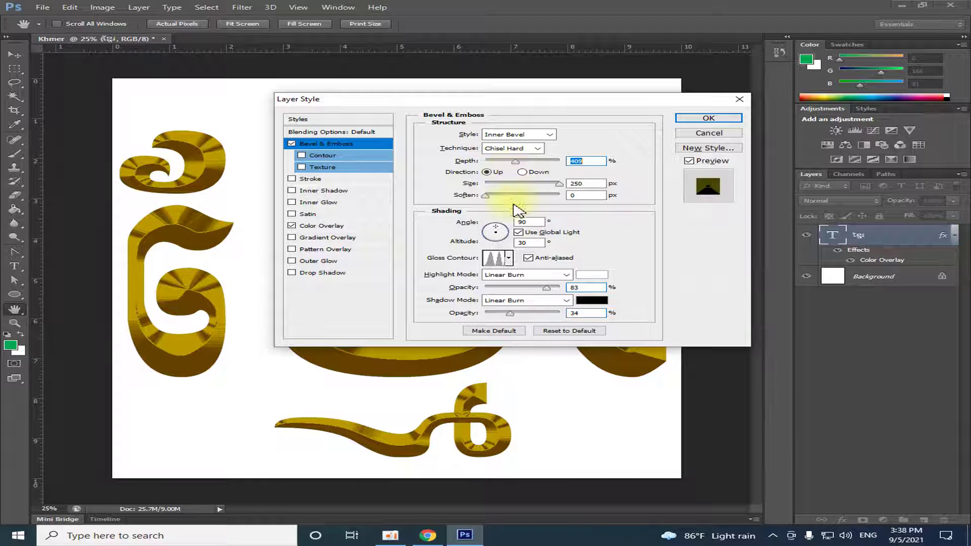
pyautogui.doubleClick(575, 183)
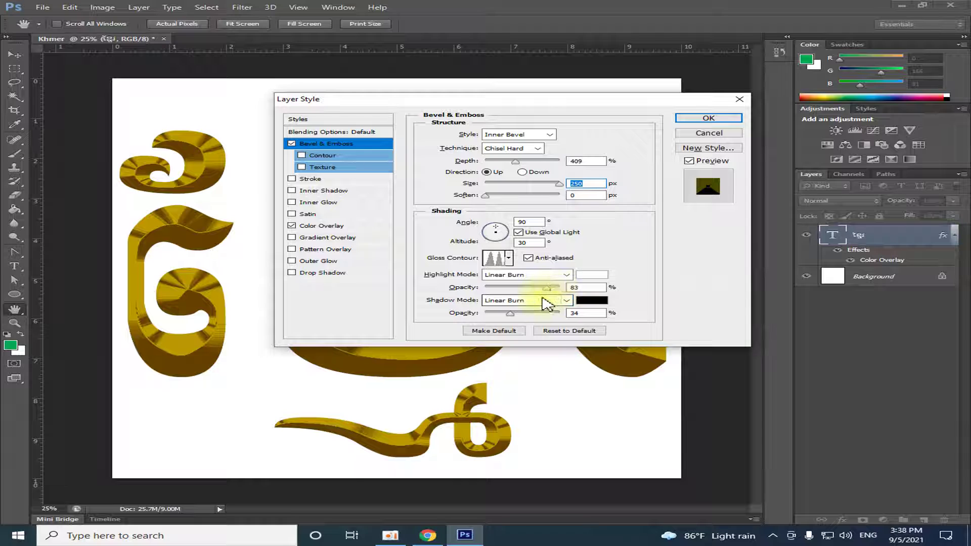
pyautogui.moveTo(547, 286); pyautogui.dragTo(554, 288)
pyautogui.moveTo(518, 314)
pyautogui.mouseDown()
pyautogui.moveTo(502, 314)
pyautogui.moveTo(511, 314)
pyautogui.mouseUp()
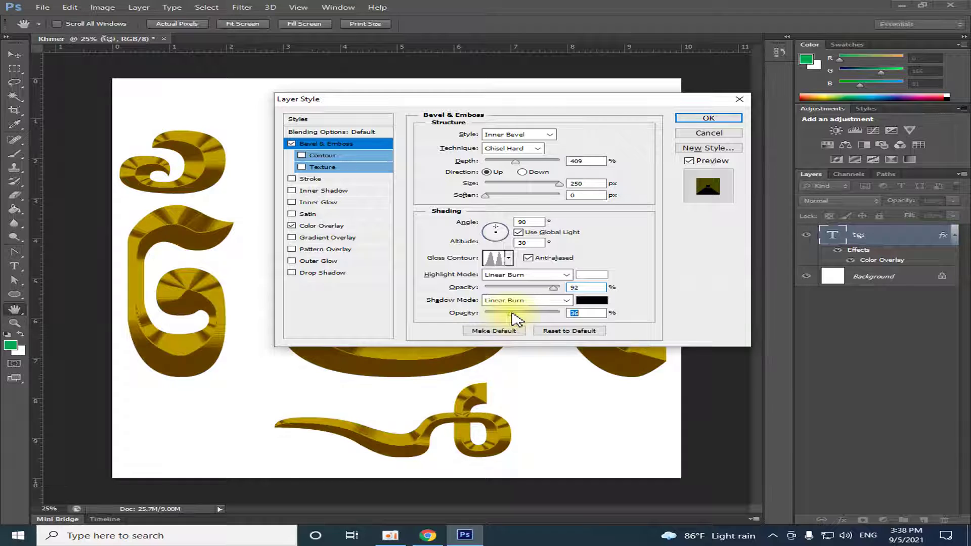
pyautogui.moveTo(516, 161)
pyautogui.mouseDown()
pyautogui.moveTo(528, 162)
pyautogui.moveTo(519, 163)
pyautogui.mouseUp()
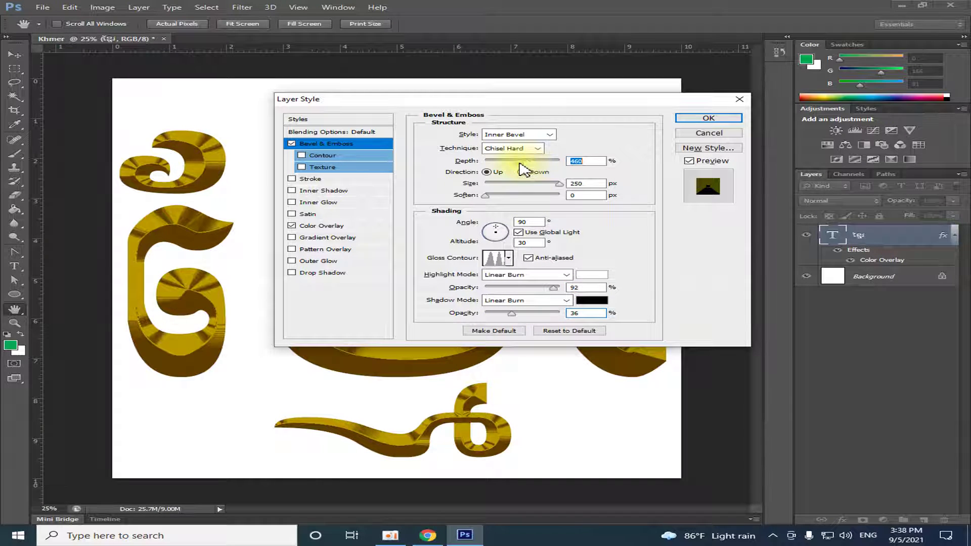
pyautogui.moveTo(642, 101); pyautogui.dragTo(596, 101)
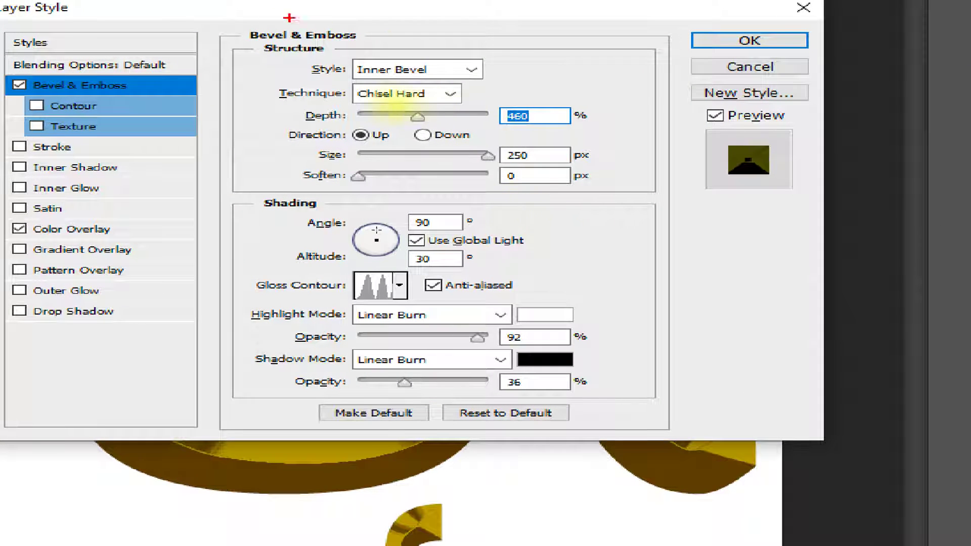
pyautogui.moveTo(195, 12)
pyautogui.mouseDown()
pyautogui.moveTo(498, 401)
pyautogui.moveTo(650, 433)
pyautogui.moveTo(713, 435)
pyautogui.mouseUp()
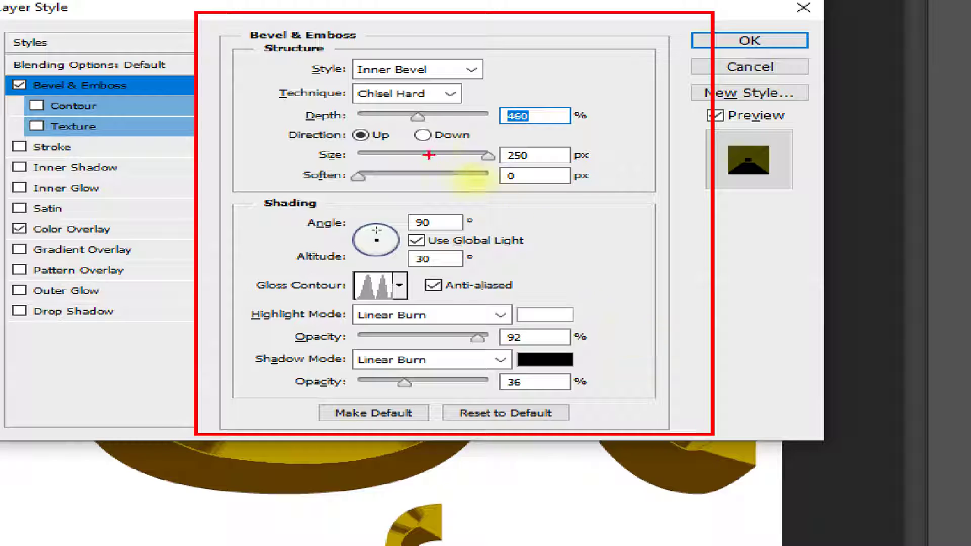
pyautogui.moveTo(297, 54)
pyautogui.mouseDown()
pyautogui.moveTo(490, 114)
pyautogui.moveTo(493, 87)
pyautogui.moveTo(509, 80)
pyautogui.mouseUp()
pyautogui.moveTo(381, 141); pyautogui.dragTo(508, 106)
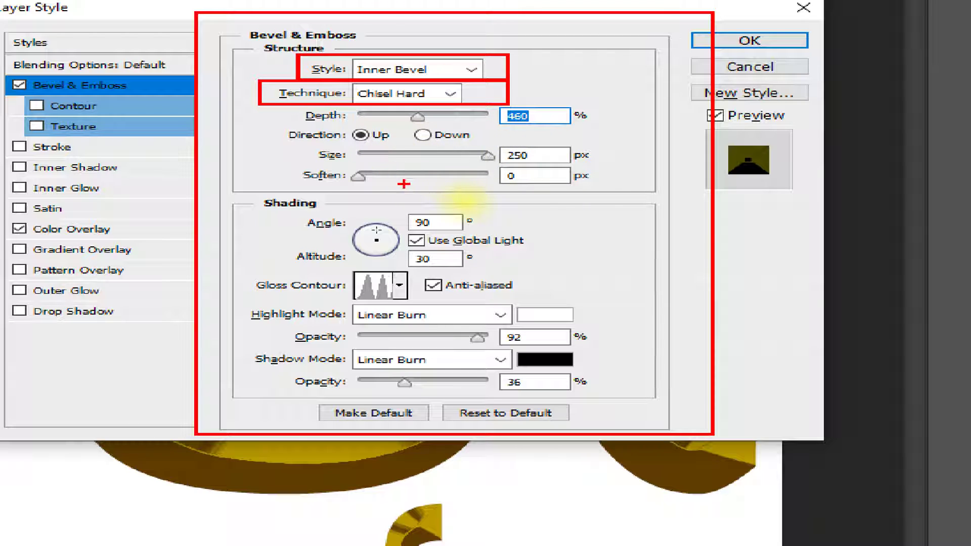
pyautogui.moveTo(366, 195)
pyautogui.mouseDown()
pyautogui.moveTo(541, 256)
pyautogui.moveTo(567, 243)
pyautogui.moveTo(587, 264)
pyautogui.mouseUp()
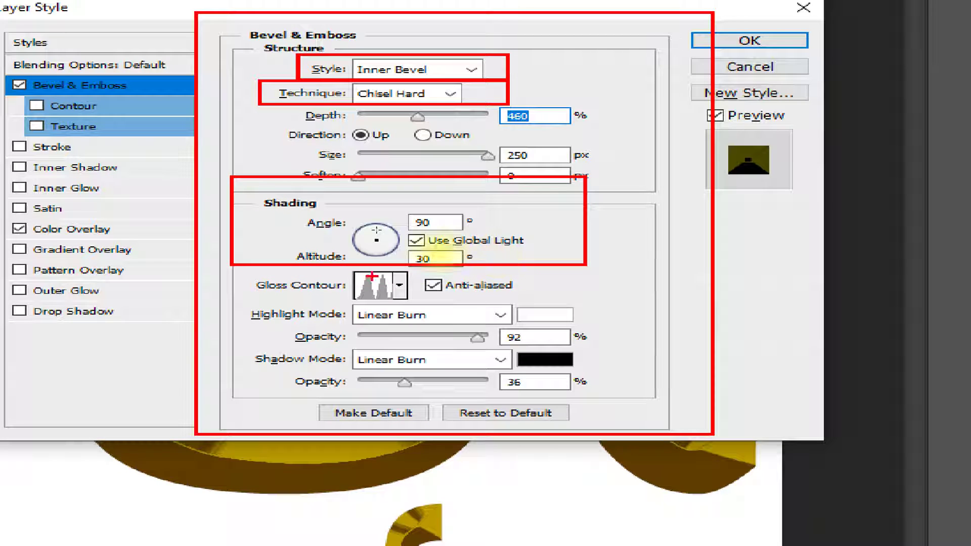
pyautogui.moveTo(238, 267)
pyautogui.mouseDown()
pyautogui.moveTo(582, 305)
pyautogui.moveTo(572, 303)
pyautogui.mouseUp()
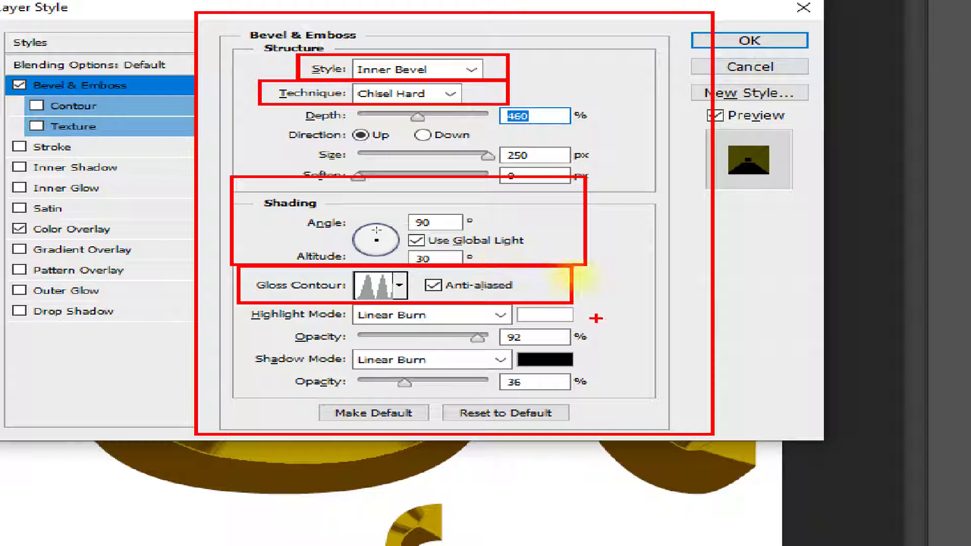
pyautogui.moveTo(419, 274)
pyautogui.mouseDown()
pyautogui.moveTo(510, 304)
pyautogui.moveTo(534, 296)
pyautogui.mouseUp()
pyautogui.moveTo(334, 302)
pyautogui.mouseDown()
pyautogui.moveTo(376, 359)
pyautogui.moveTo(546, 388)
pyautogui.moveTo(566, 387)
pyautogui.moveTo(563, 374)
pyautogui.moveTo(575, 370)
pyautogui.mouseUp()
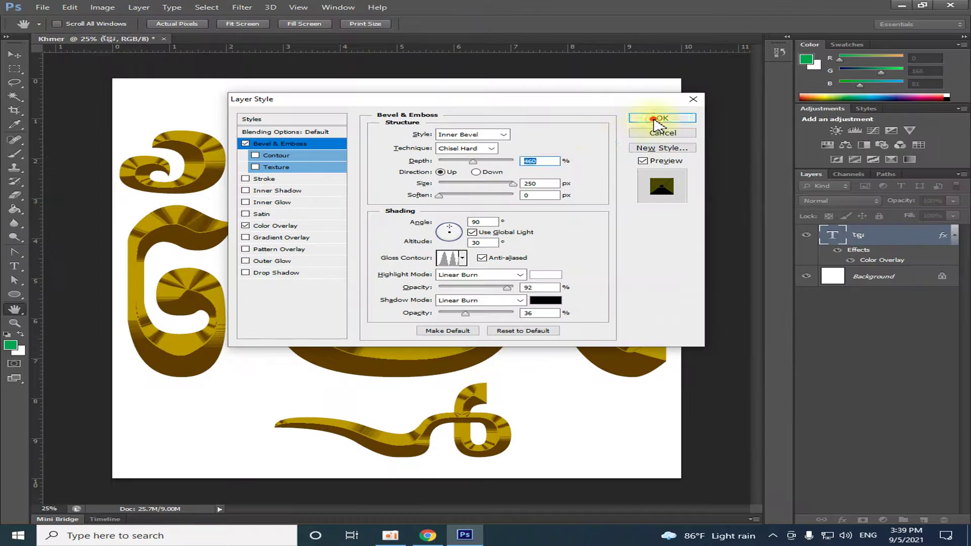
# - Apply the Bevel & Emboss settings to the Khmer text layer
pyautogui.click(728, 40)
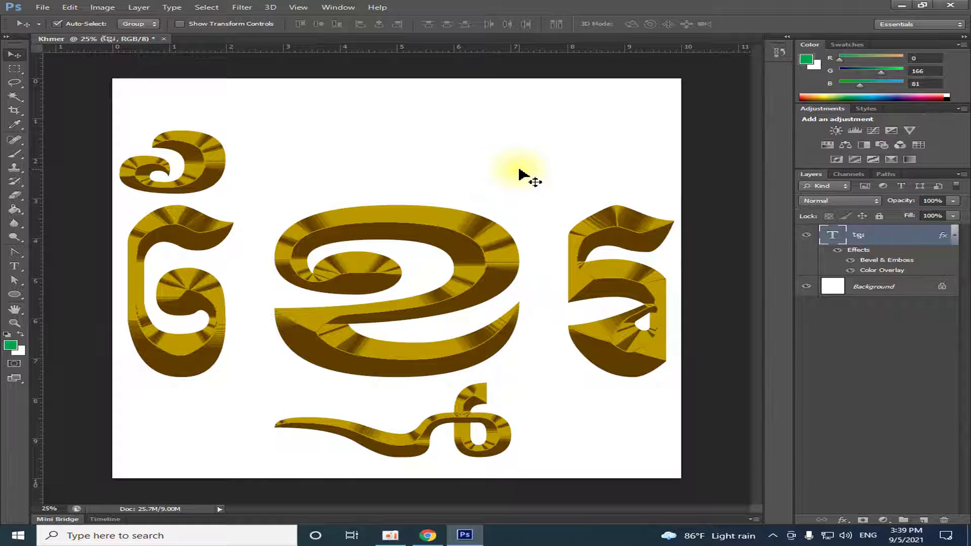
# - Open the image 1200px-Flag_of_Cambodia.svg from the Downloads folder
pyautogui.hotkey('ctrl', 'o')
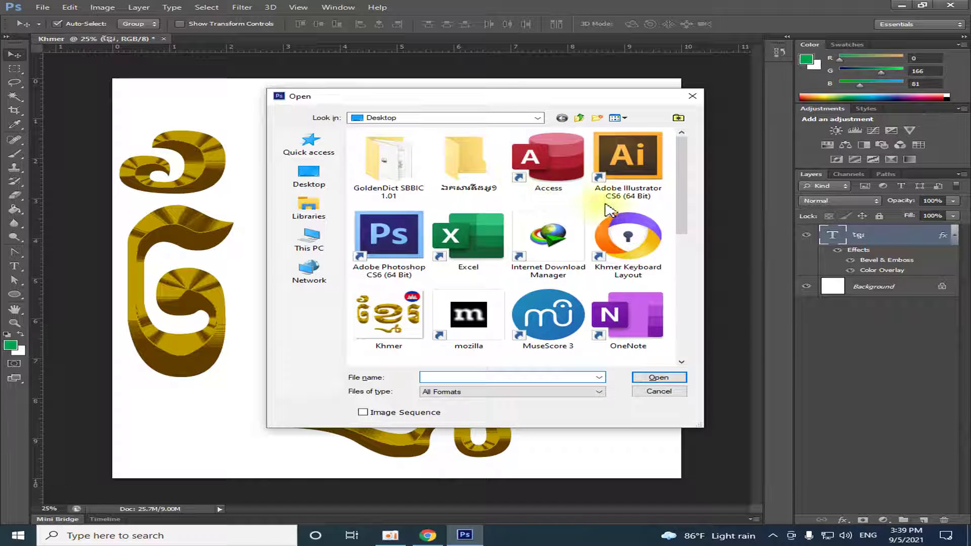
pyautogui.click(306, 177)
pyautogui.moveTo(686, 172); pyautogui.dragTo(634, 179)
pyautogui.click(324, 242)
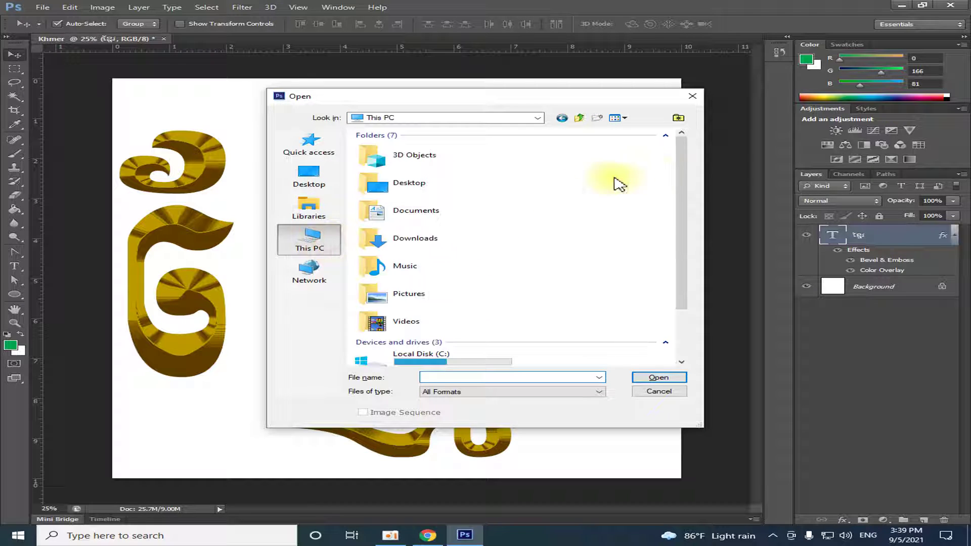
pyautogui.doubleClick(456, 237)
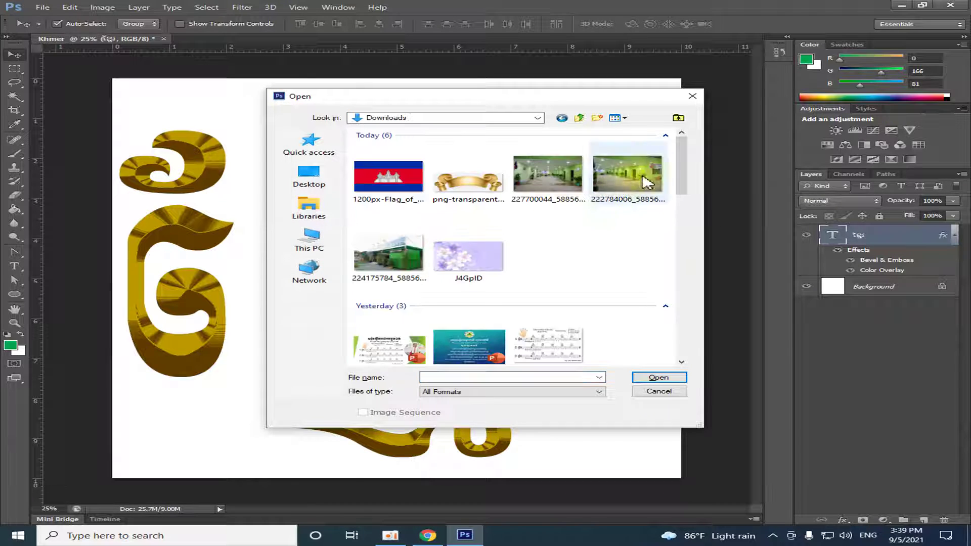
pyautogui.click(389, 188)
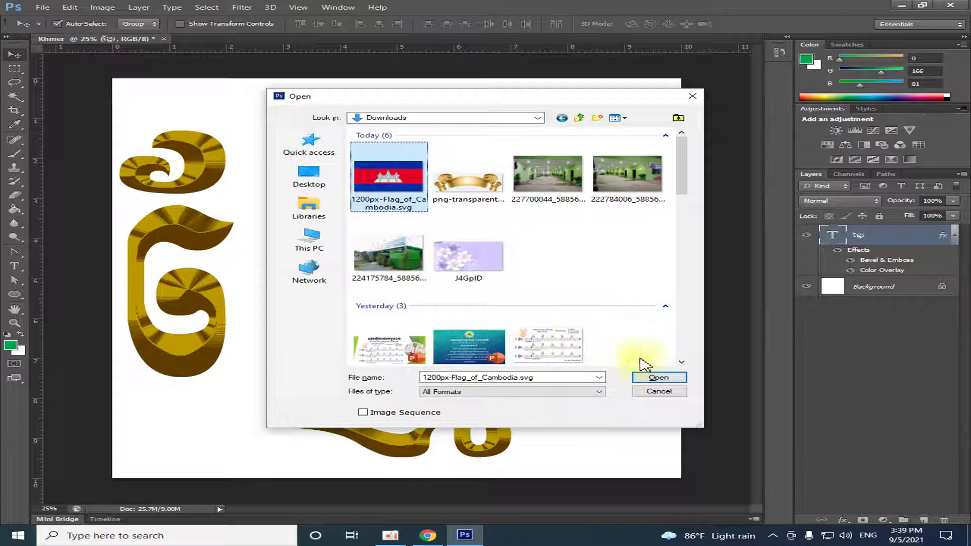
pyautogui.click(657, 379)
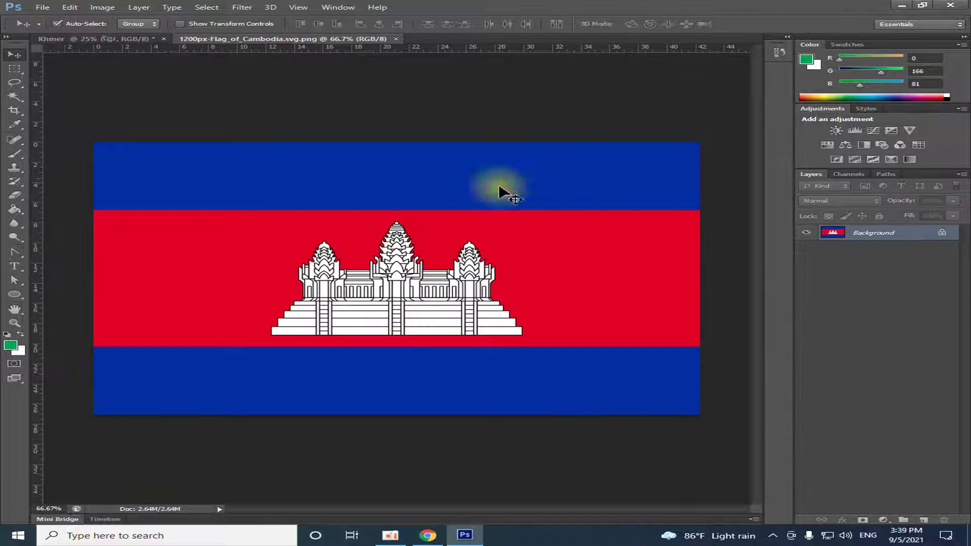
# - Float the flag image in its own window and copy the flag into the Khmer document above the middle letter
pyautogui.moveTo(310, 39); pyautogui.dragTo(603, 111)
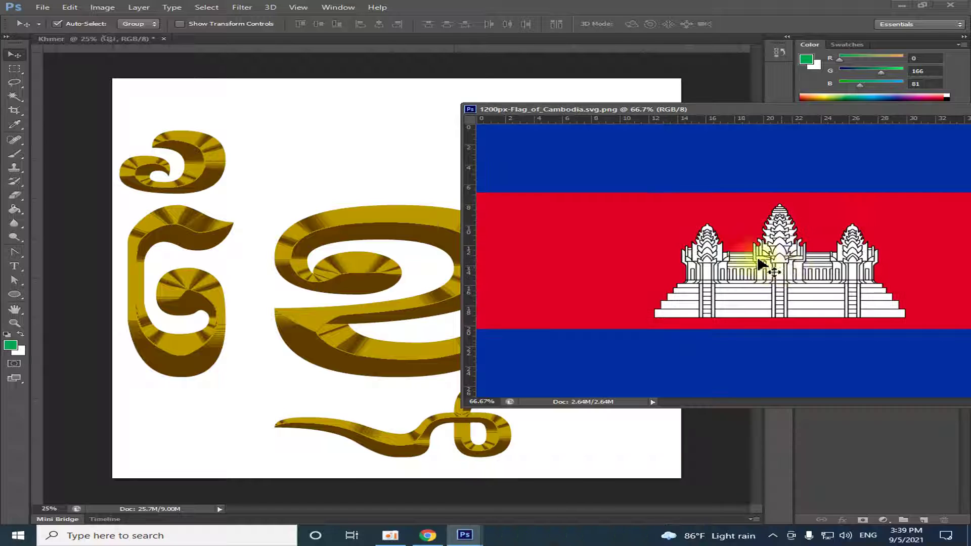
pyautogui.moveTo(800, 256); pyautogui.dragTo(330, 162)
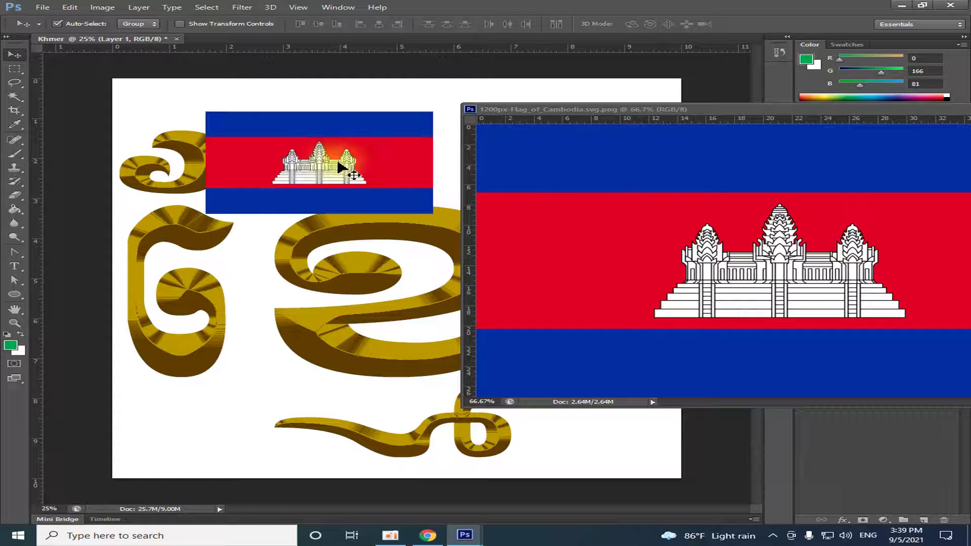
pyautogui.moveTo(761, 115); pyautogui.dragTo(499, 202)
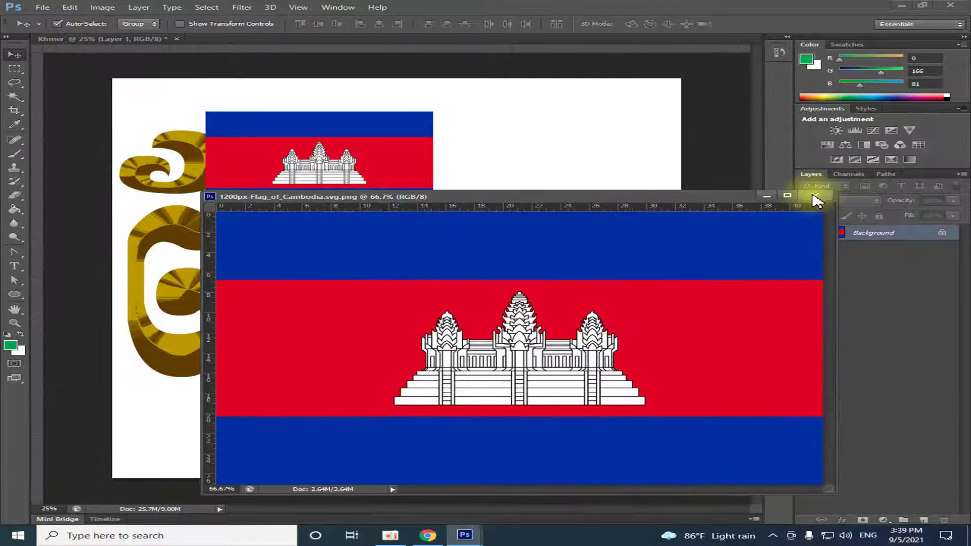
# - Close the original flag image and reposition the copied flag centrally above the middle Khmer letter
pyautogui.click(815, 200)
pyautogui.moveTo(332, 185); pyautogui.dragTo(500, 177)
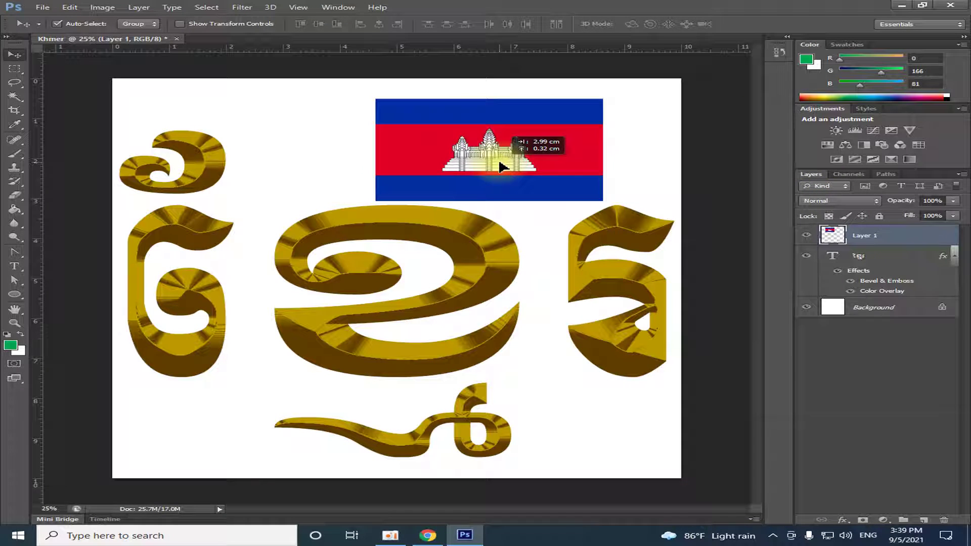
pyautogui.moveTo(535, 150); pyautogui.dragTo(491, 157)
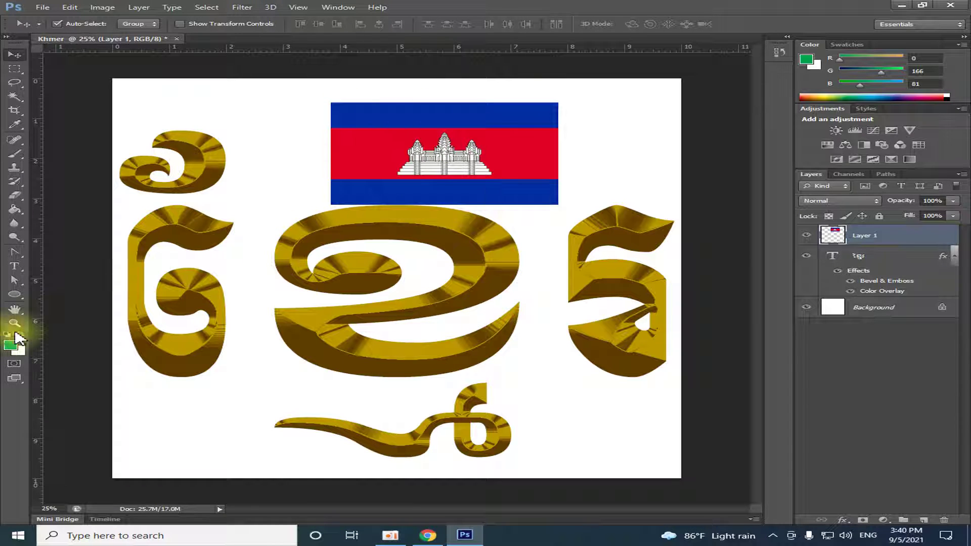
# - Draw an ellipse shape about 720 px wide and 720 px high at the lower left of the canvas
pyautogui.click(12, 296)
pyautogui.click(14, 299)
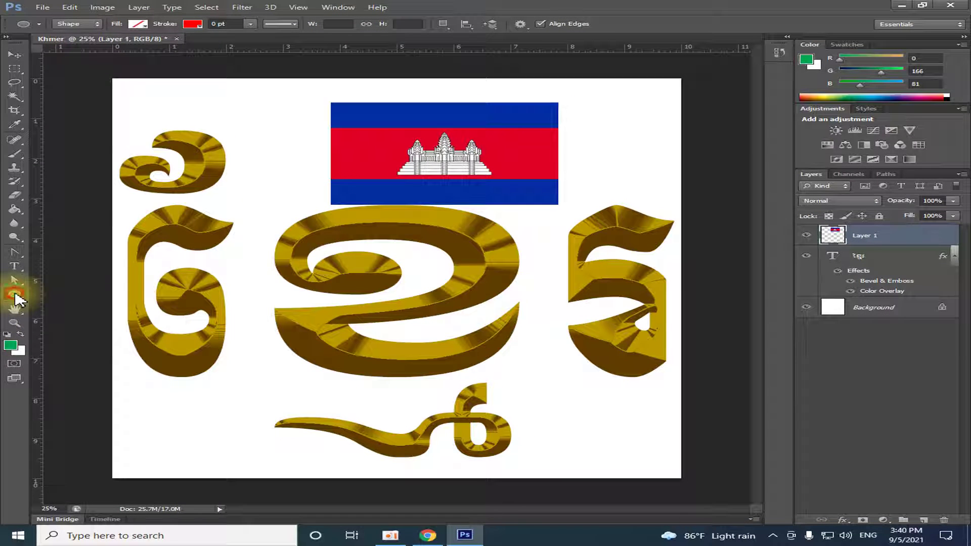
pyautogui.click(76, 312)
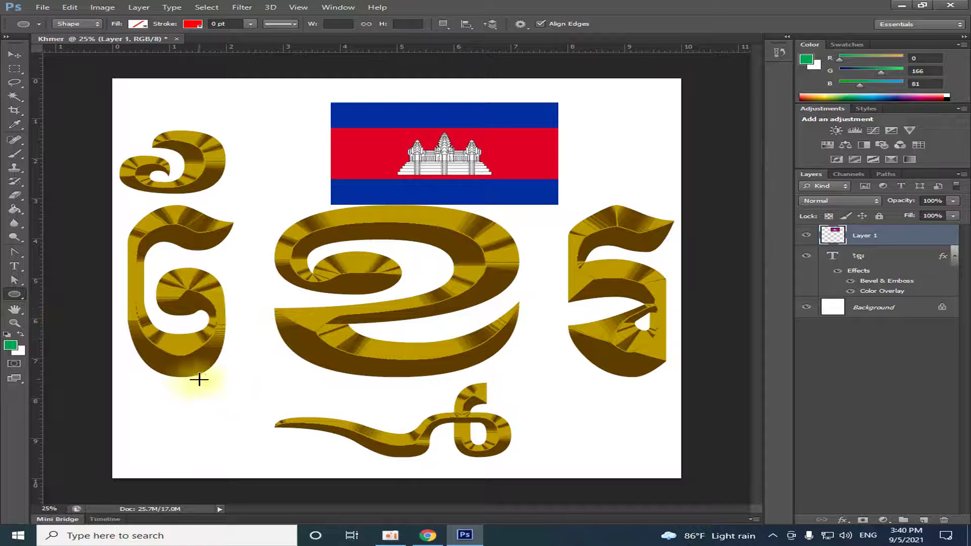
pyautogui.moveTo(155, 383); pyautogui.dragTo(297, 473)
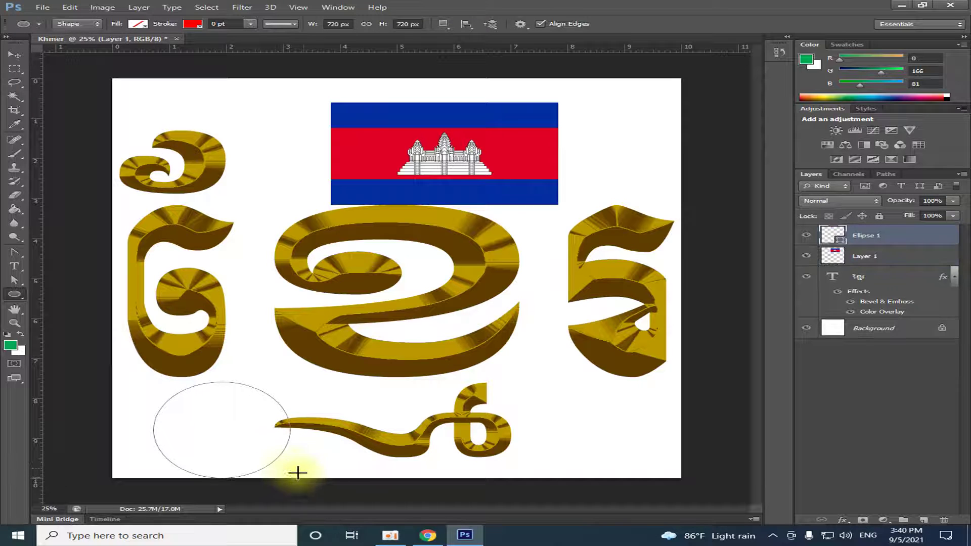
# - Fill the ellipse with yellow and open its stroke colour options
pyautogui.click(137, 24)
pyautogui.click(64, 76)
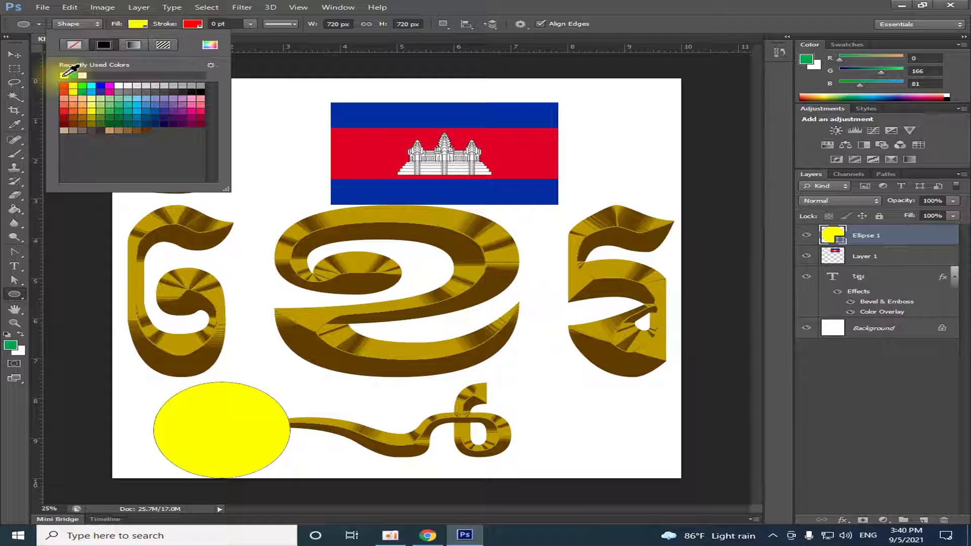
pyautogui.click(193, 25)
pyautogui.click(193, 26)
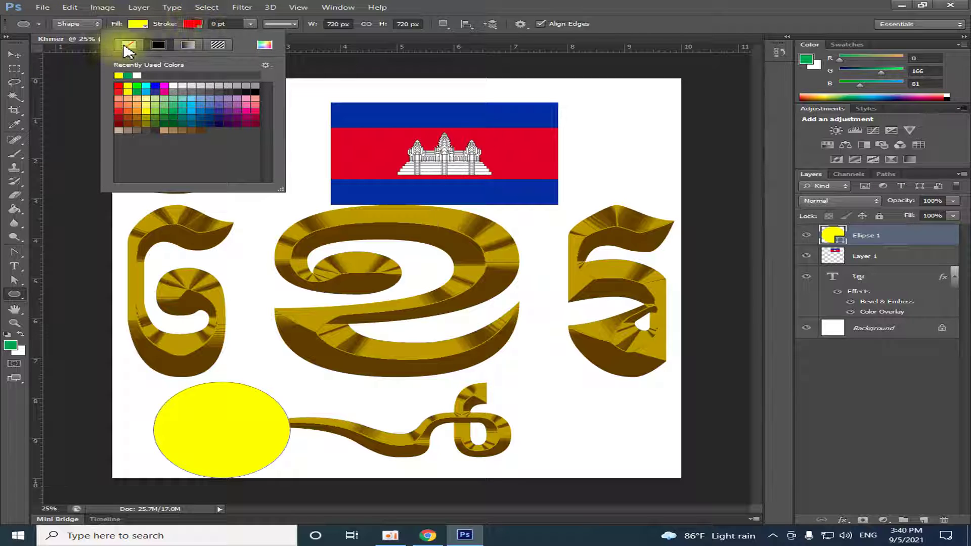
# - Move the yellow ellipse onto the flag, place its layer beneath the flag layer and shift the flag to cover it
pyautogui.click(15, 54)
pyautogui.moveTo(184, 448)
pyautogui.mouseDown()
pyautogui.moveTo(321, 347)
pyautogui.moveTo(459, 187)
pyautogui.moveTo(455, 178)
pyautogui.mouseUp()
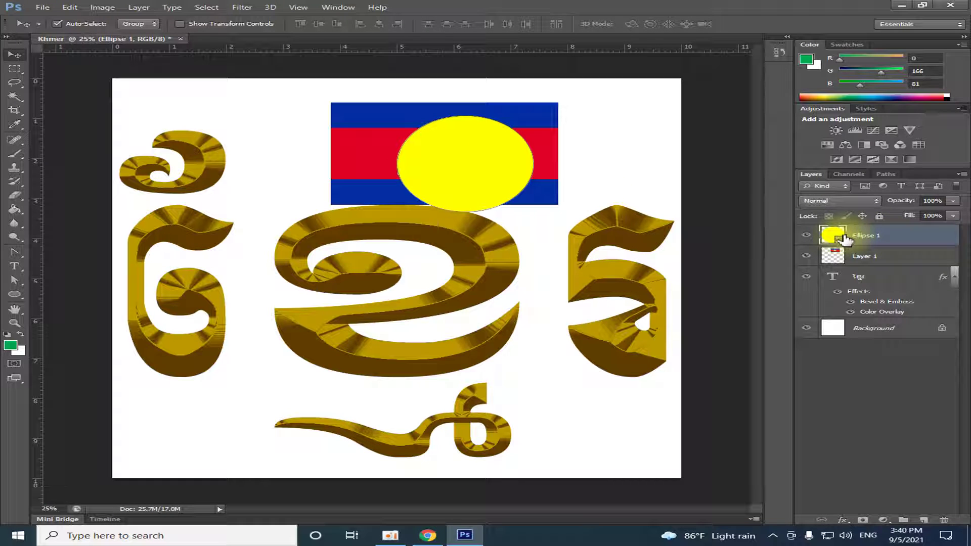
pyautogui.moveTo(848, 233); pyautogui.dragTo(843, 259)
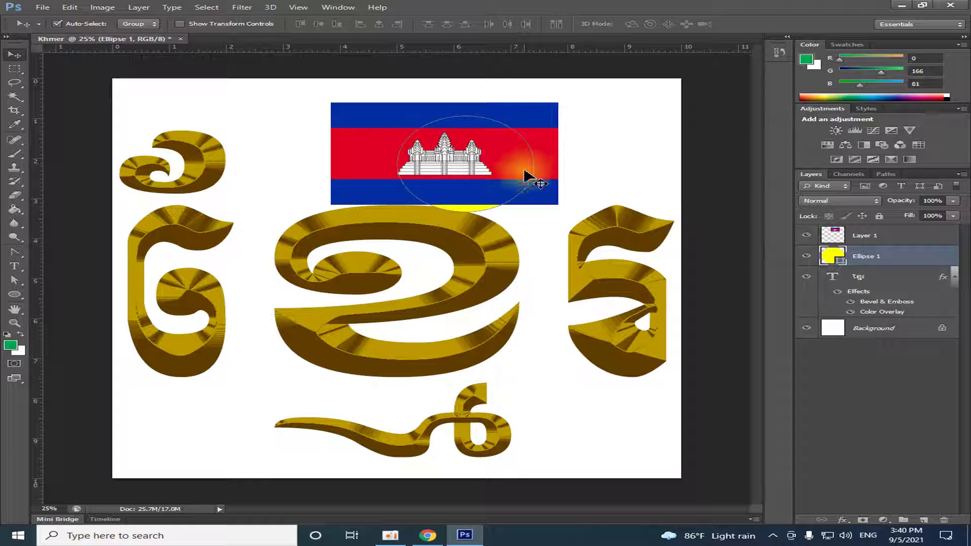
pyautogui.click(541, 147)
pyautogui.moveTo(535, 143); pyautogui.dragTo(548, 155)
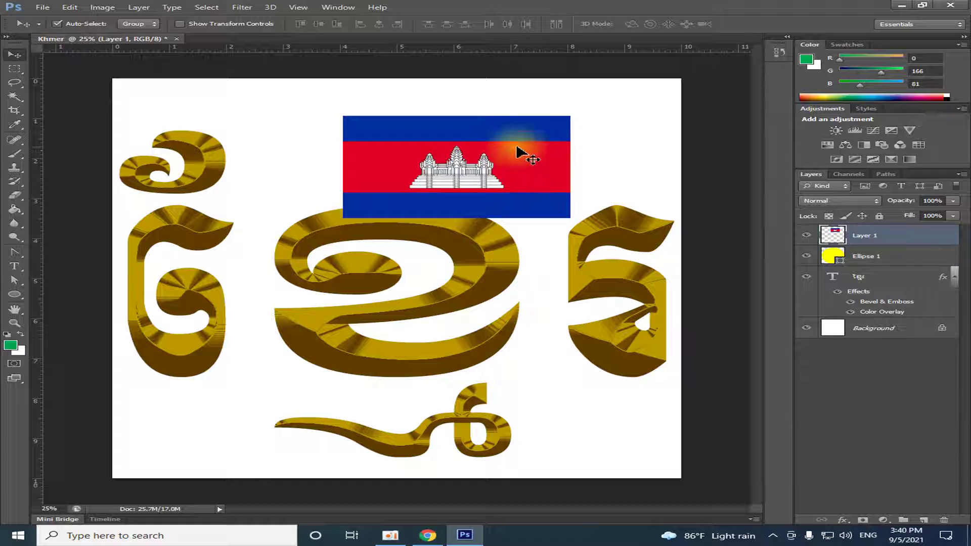
# - Scale the yellow ellipse up to 132.78% and centre the flag over it
pyautogui.click(834, 259)
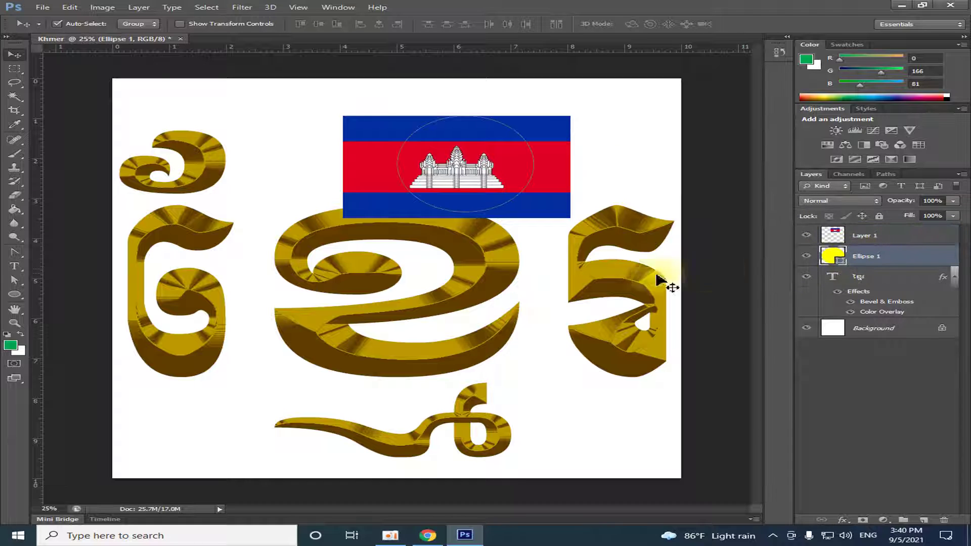
pyautogui.hotkey('ctrl', 't')
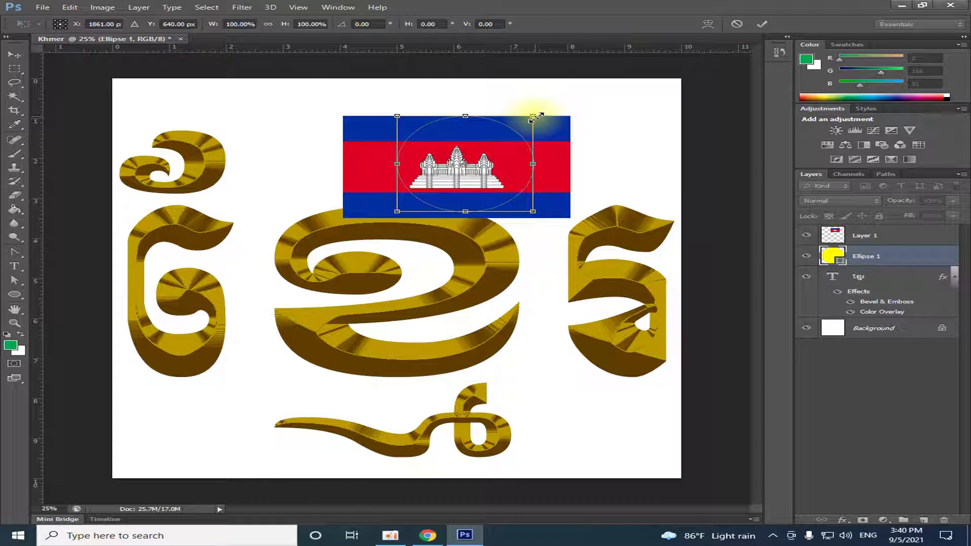
pyautogui.moveTo(535, 116); pyautogui.dragTo(555, 100)
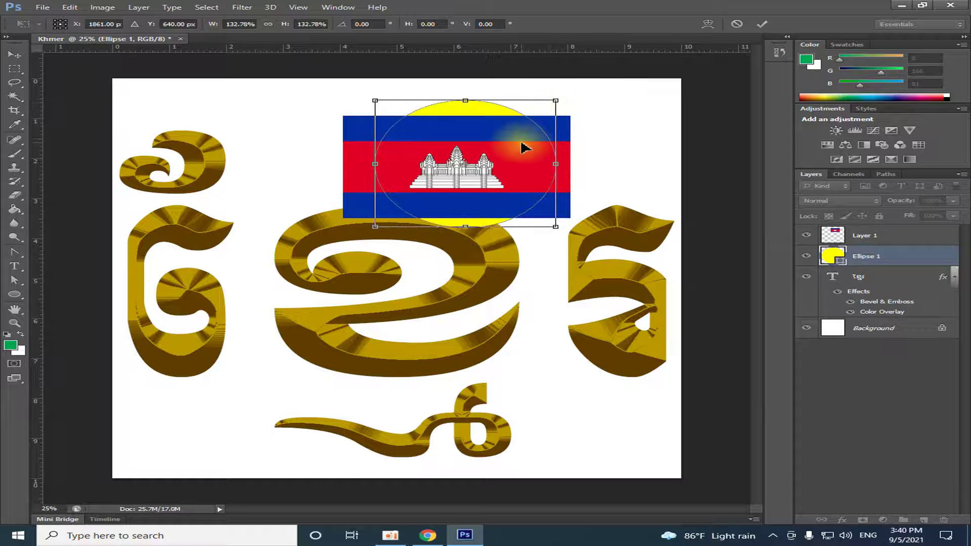
pyautogui.press('Return')
pyautogui.click(511, 152)
pyautogui.moveTo(485, 166); pyautogui.dragTo(493, 162)
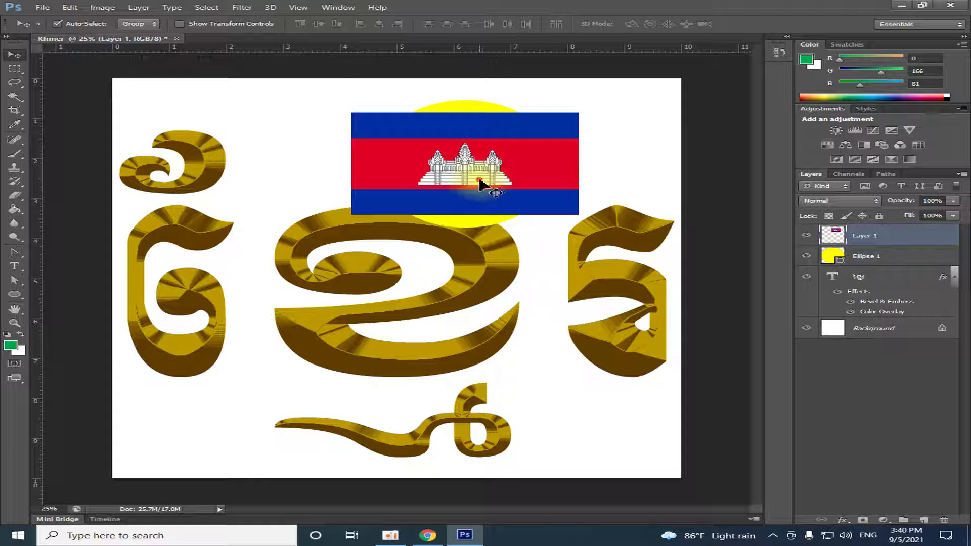
# - Clip the flag layer to the ellipse and scale the flag to about 132% so it fills the oval
pyautogui.click(146, 9)
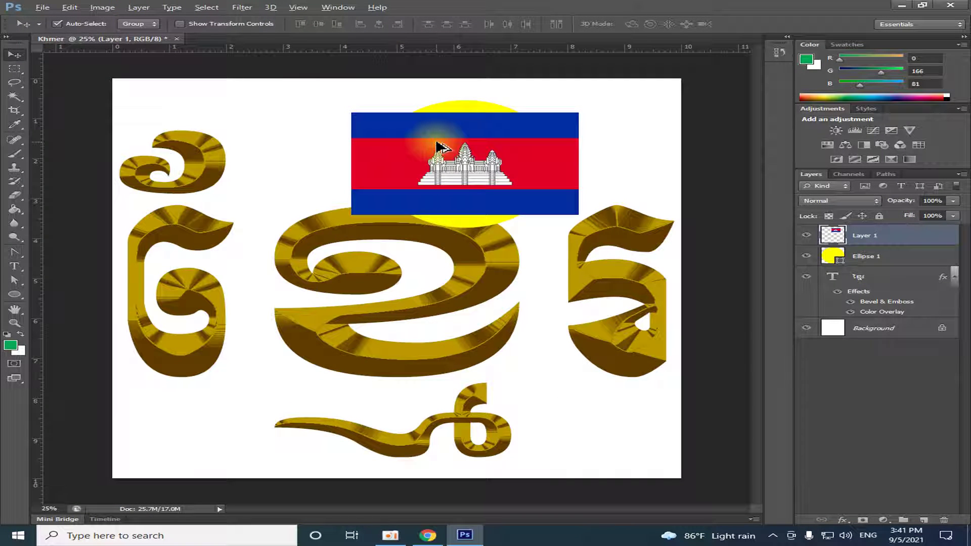
pyautogui.hotkey('ctrl', 'alt', 'g')
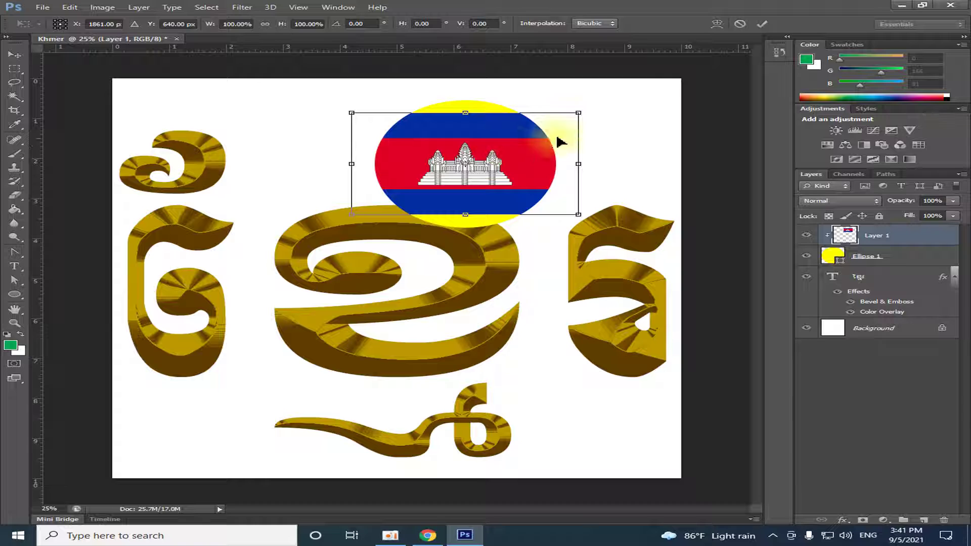
pyautogui.moveTo(580, 112); pyautogui.dragTo(614, 95)
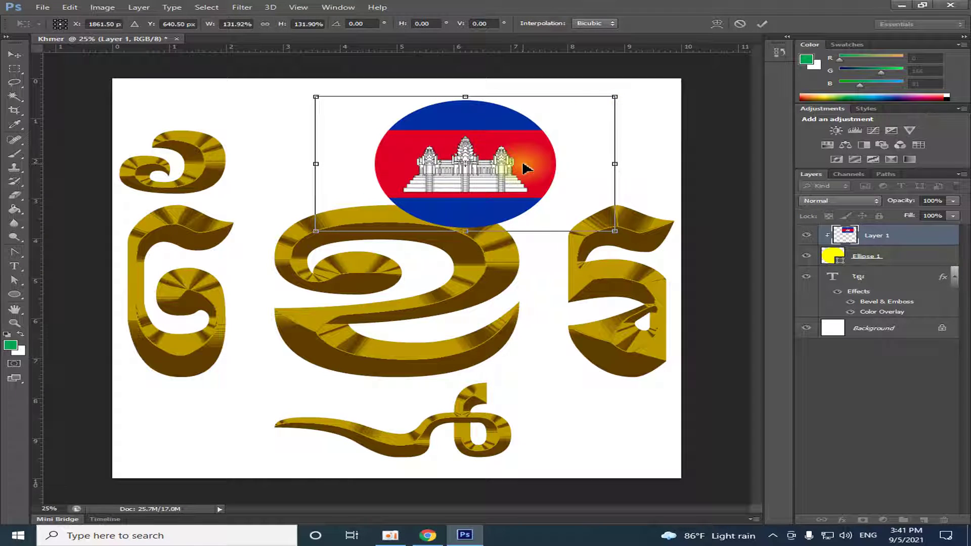
pyautogui.press('Return')
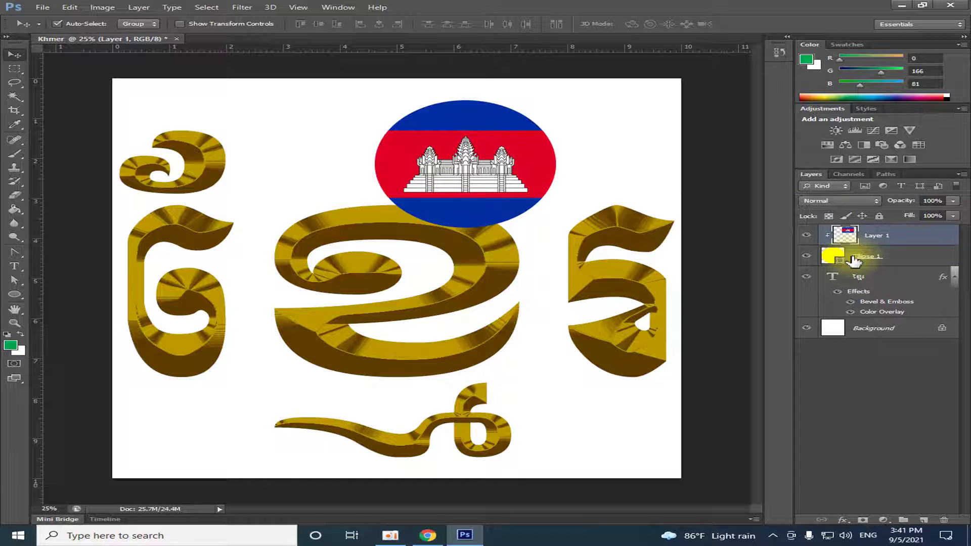
# - Merge the flag and ellipse layers into one, and toggle the merged layer's visibility to check it
pyautogui.keyDown('shift'); pyautogui.click(855, 258); pyautogui.keyUp('shift')
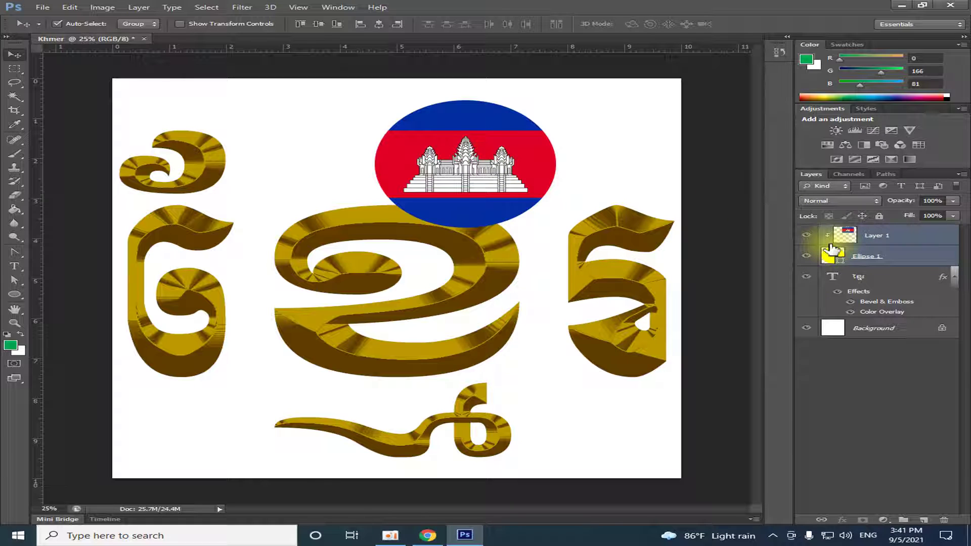
pyautogui.hotkey('ctrl', 'e')
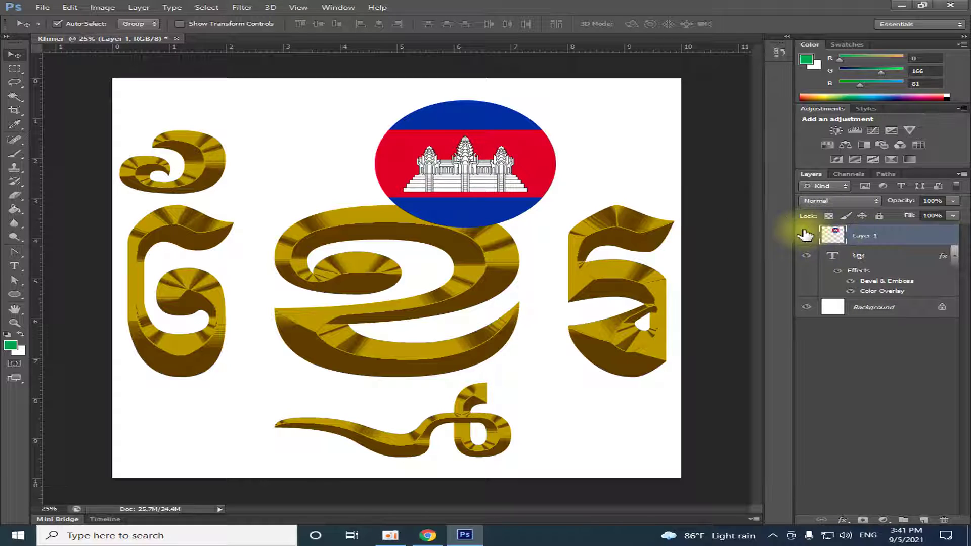
pyautogui.click(807, 235)
pyautogui.click(807, 235)
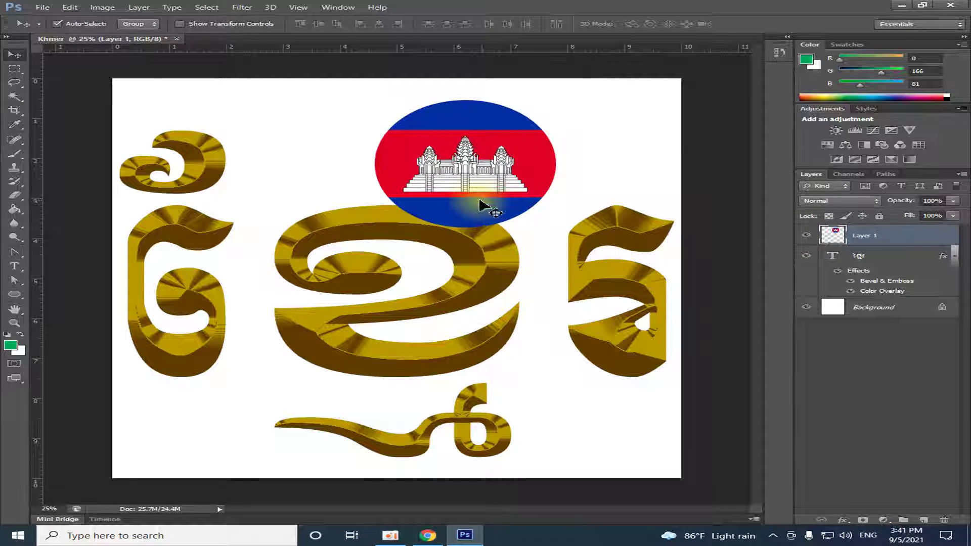
# - Move the oval flag to the upper right area of the canvas and scale it down to 90.79%
pyautogui.scroll(-1, 476, 208)
pyautogui.moveTo(475, 208); pyautogui.dragTo(526, 206)
pyautogui.hotkey('ctrl', 't')
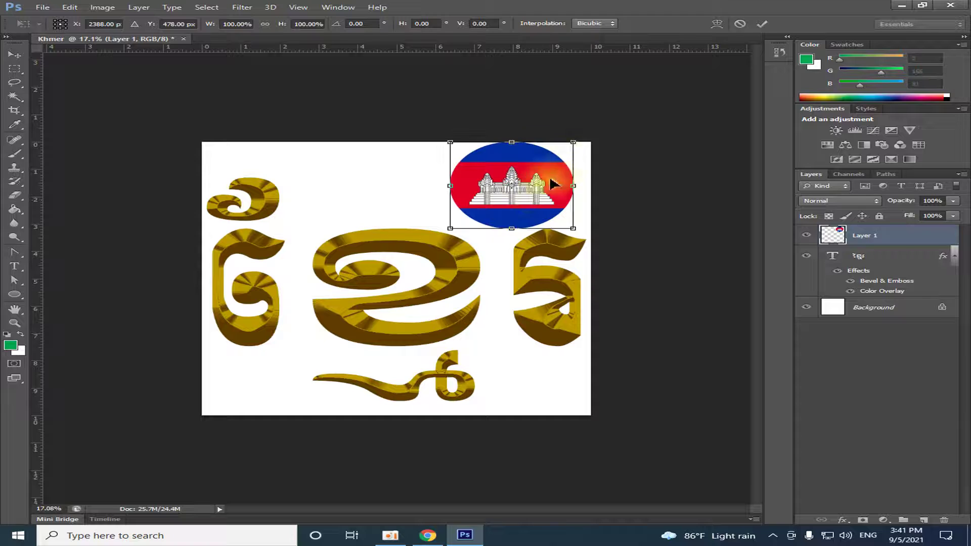
pyautogui.moveTo(572, 142); pyautogui.dragTo(569, 148)
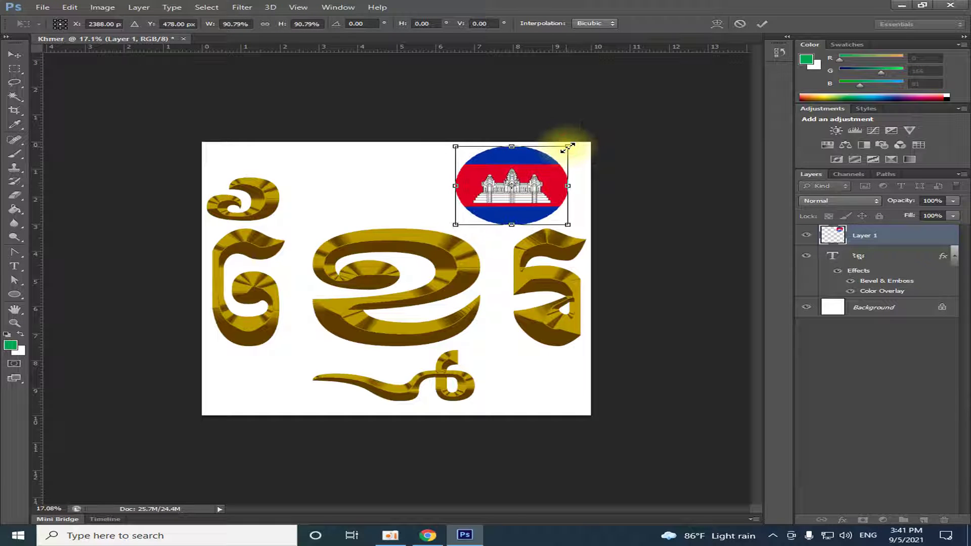
pyautogui.press('Return')
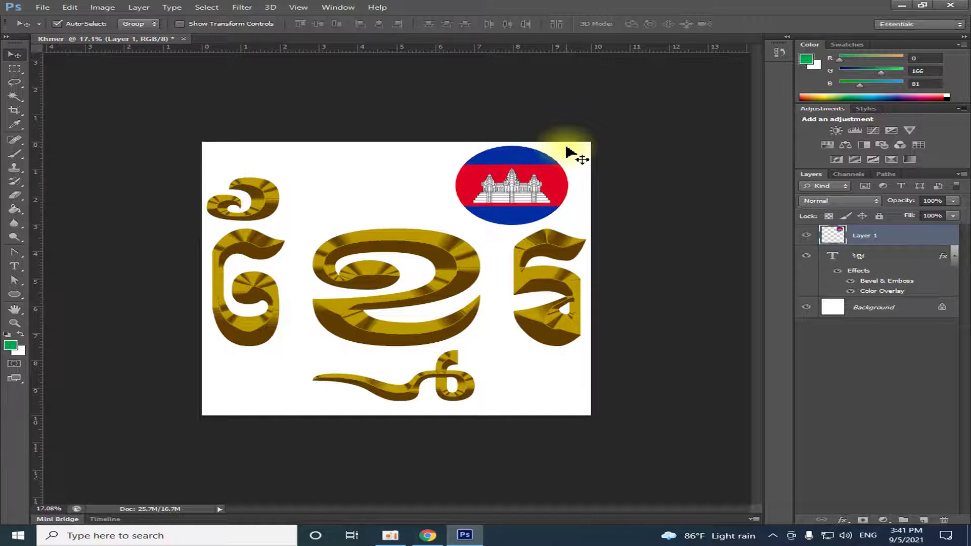
# - Align the Khmer text layer with the Background layer so it is centred vertically and horizontally on the canvas
pyautogui.click(857, 314)
pyautogui.keyDown('shift'); pyautogui.click(853, 261); pyautogui.keyUp('shift')
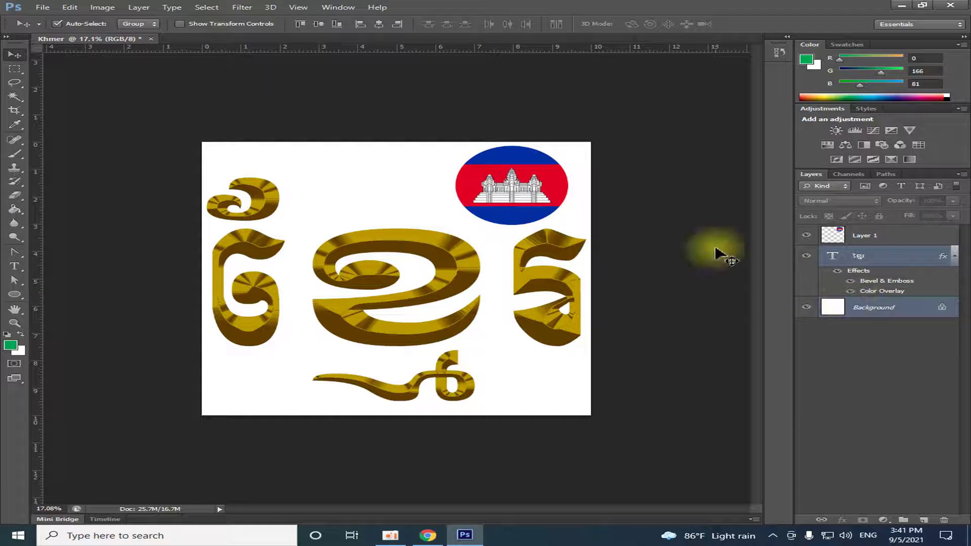
pyautogui.click(378, 24)
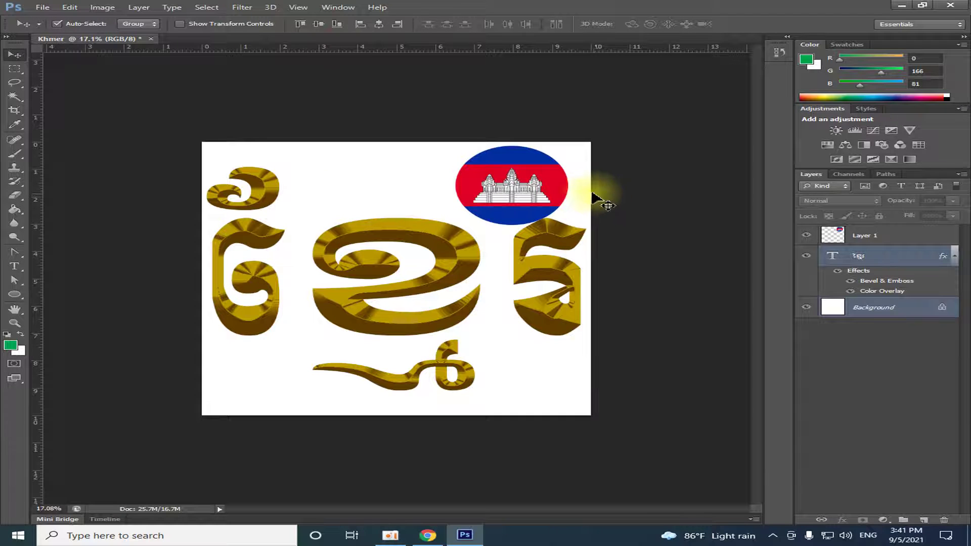
pyautogui.click(379, 24)
pyautogui.click(406, 118)
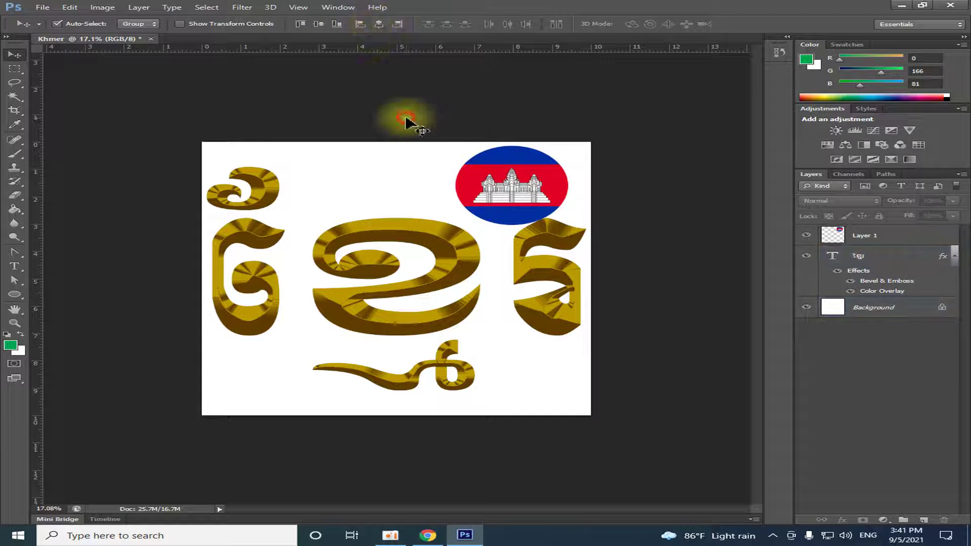
# - Nudge the Khmer text down clear of the oval flag, and shift the flag slightly left to sit above the gap between the letters
pyautogui.moveTo(484, 198); pyautogui.dragTo(473, 197)
pyautogui.click(456, 268)
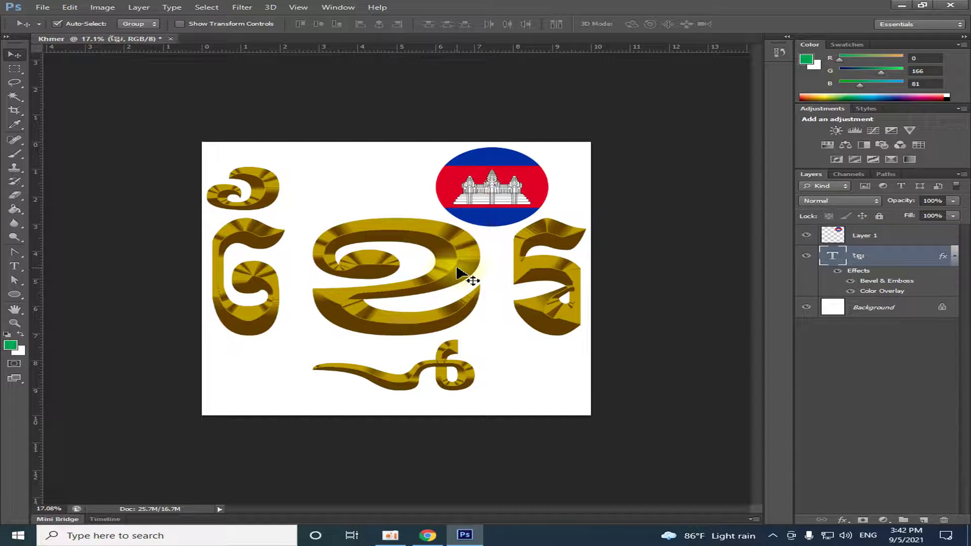
pyautogui.hotkey('shift', 'Down')
pyautogui.hotkey('shift', 'Down')
pyautogui.hotkey('shift', 'Down')
pyautogui.hotkey('shift', 'Down')
pyautogui.hotkey('shift', 'Down')
pyautogui.hotkey('shift', 'Down')
pyautogui.hotkey('shift', 'Down')
pyautogui.hotkey('shift', 'Down')
pyautogui.hotkey('shift', 'Down')
pyautogui.hotkey('shift', 'Down')
pyautogui.hotkey('shift', 'Down')
pyautogui.hotkey('shift', 'Down')
pyautogui.hotkey('shift', 'Down')
pyautogui.hotkey('shift', 'Down')
pyautogui.hotkey('shift', 'Down')
pyautogui.hotkey('shift', 'Down')
pyautogui.hotkey('shift', 'Down')
pyautogui.hotkey('shift', 'Down')
pyautogui.hotkey('shift', 'Down')
pyautogui.hotkey('shift', 'Down')
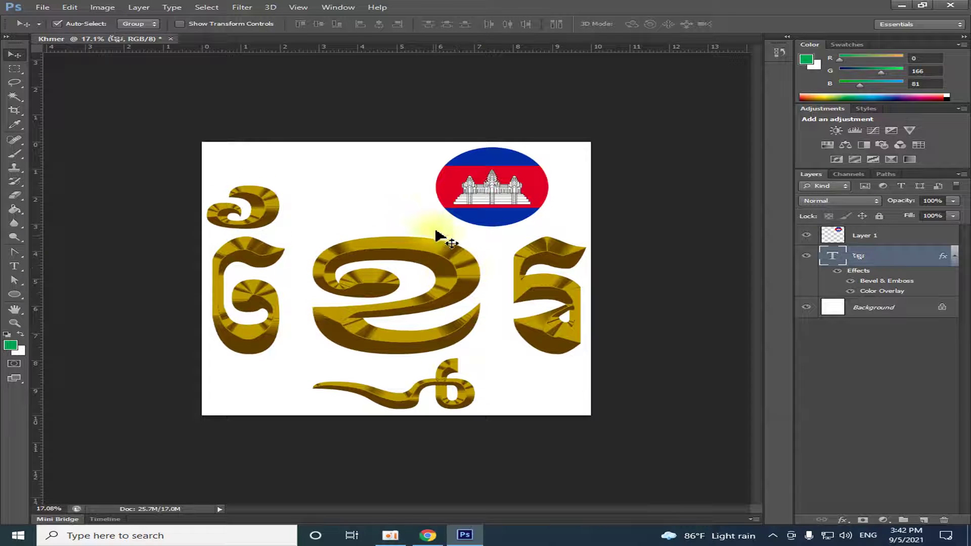
pyautogui.moveTo(500, 188); pyautogui.dragTo(492, 193)
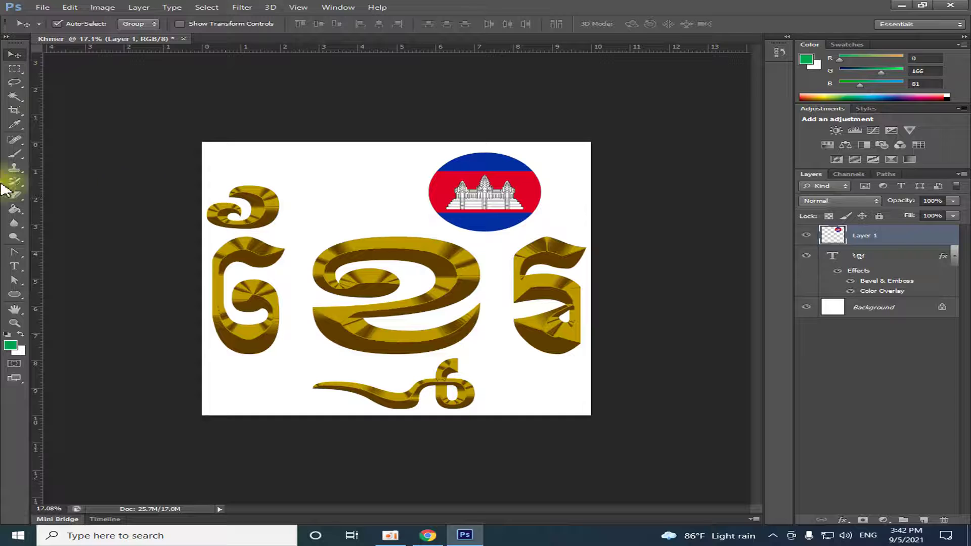
# - Save a JPEG copy of the artwork to the Desktop as Khmer 1, with High image quality 8 and Baseline (Standard) format
pyautogui.click(42, 8)
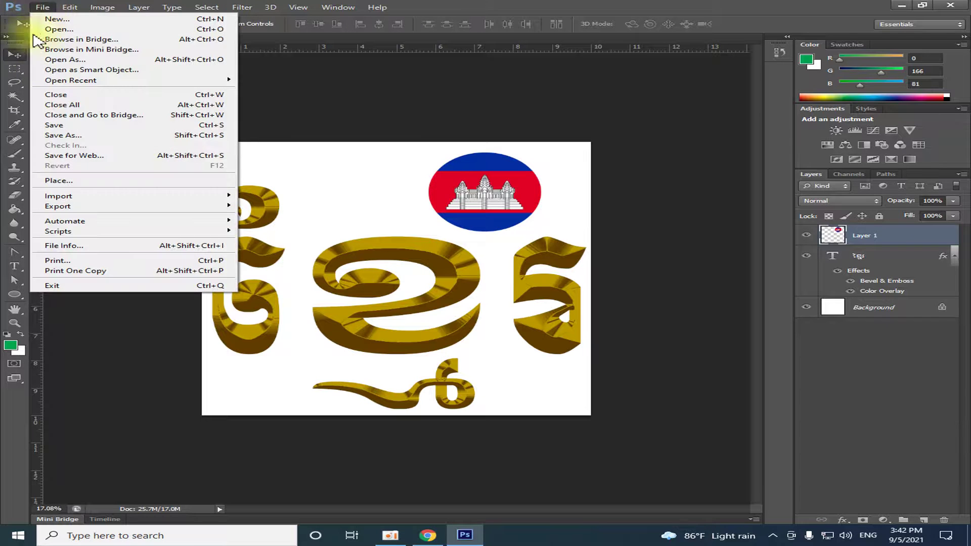
pyautogui.click(64, 135)
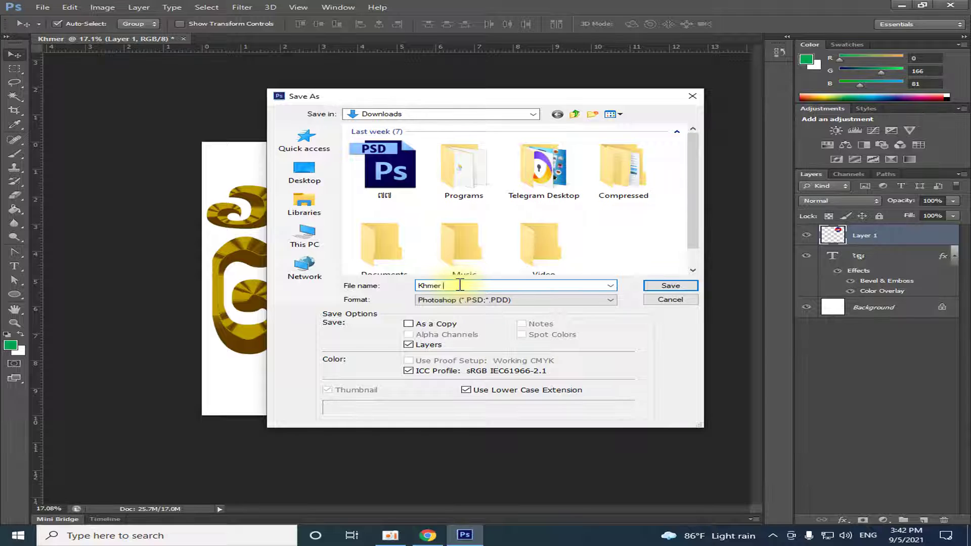
pyautogui.click(440, 301)
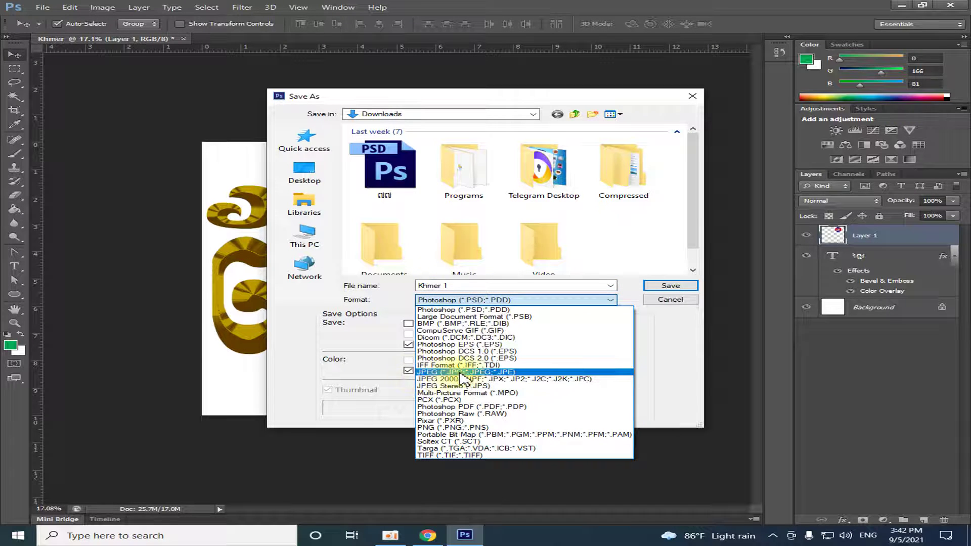
pyautogui.click(475, 374)
pyautogui.click(304, 172)
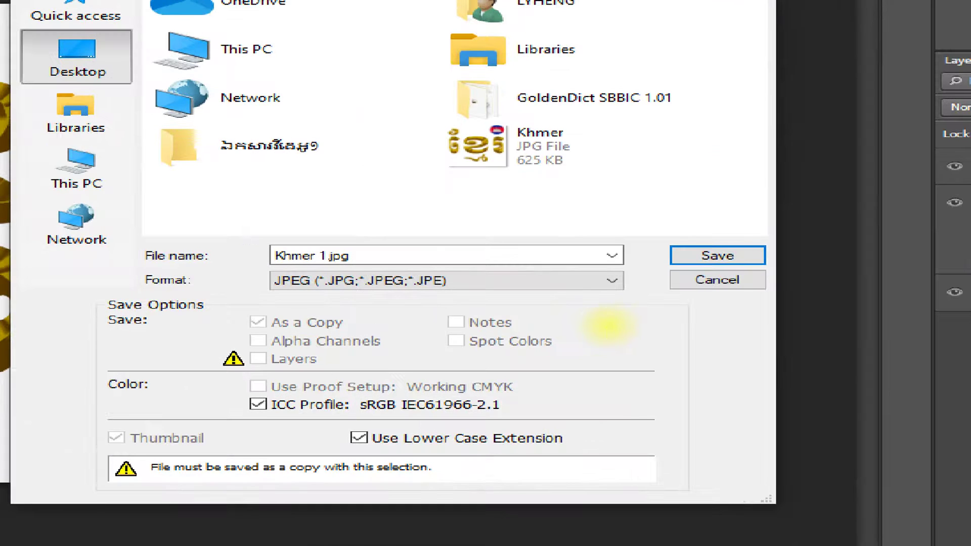
pyautogui.click(607, 324)
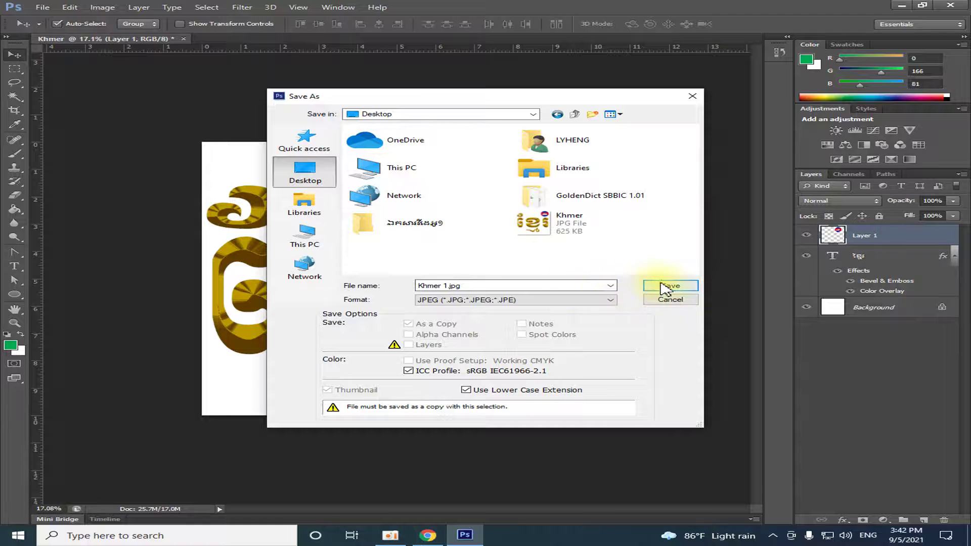
pyautogui.click(669, 286)
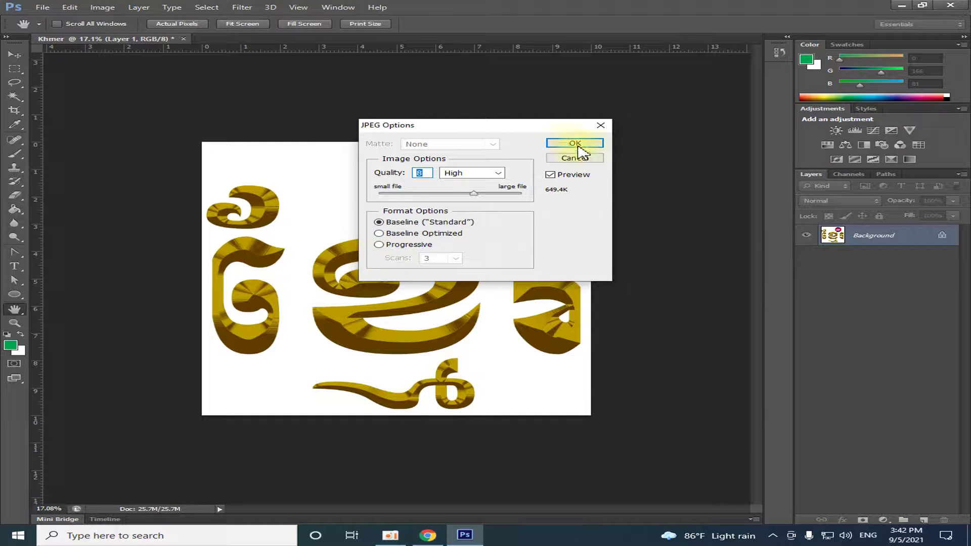
pyautogui.click(575, 144)
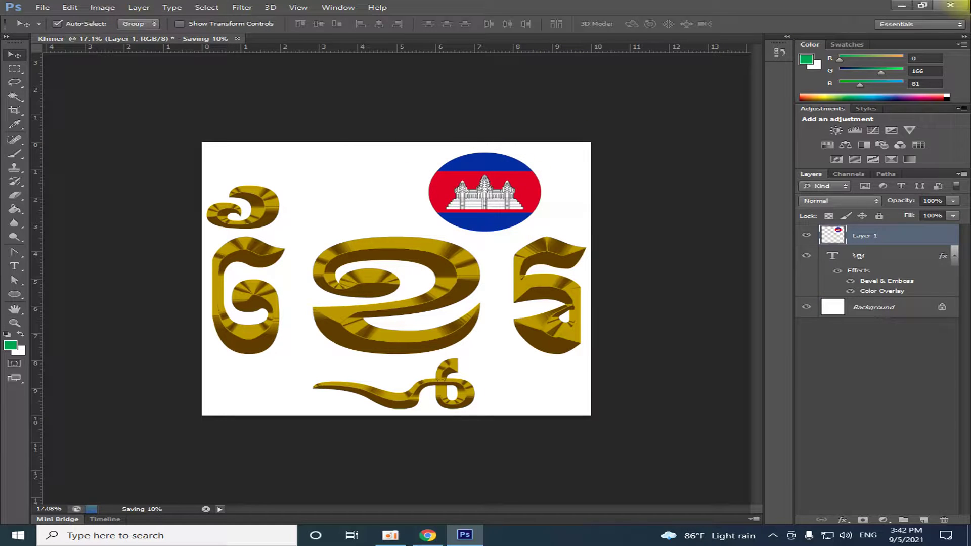
# - Switch to the Windows desktop and refresh it to look for the exported JPEG
pyautogui.click(903, 6)
pyautogui.rightClick(544, 68)
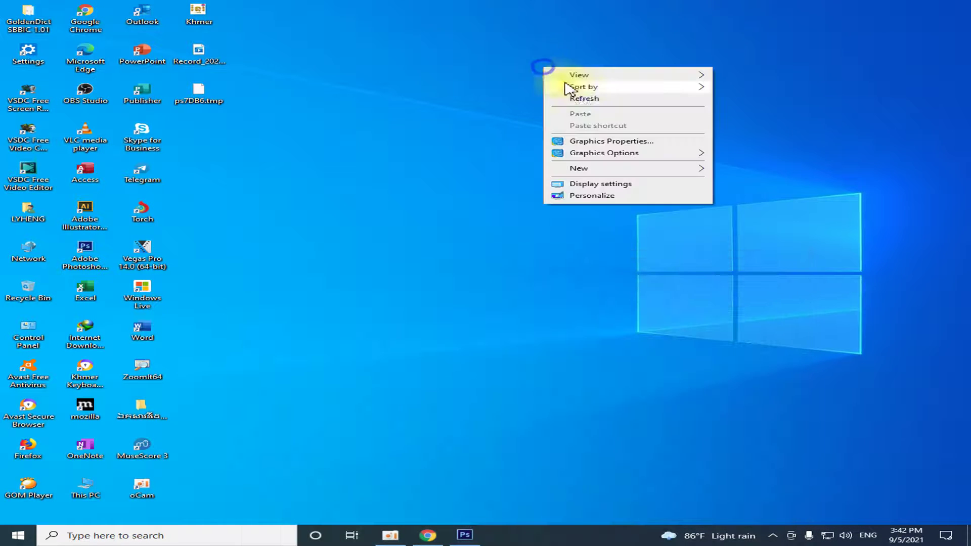
pyautogui.click(582, 99)
pyautogui.rightClick(509, 67)
pyautogui.click(550, 101)
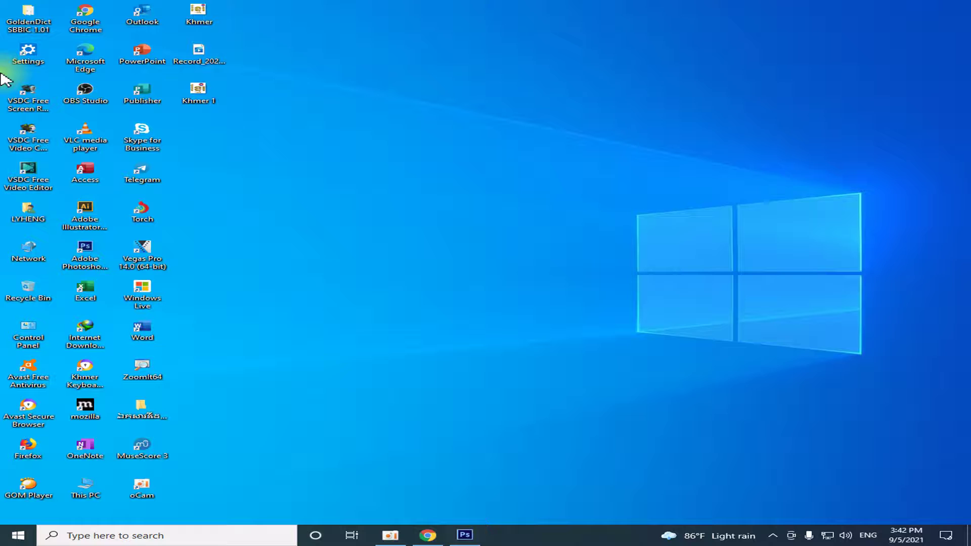
# - View the example image Khmer from the desktop, close it, and open the exported image Khmer 1 for comparison
pyautogui.click(202, 21)
pyautogui.rightClick(202, 21)
pyautogui.click(230, 21)
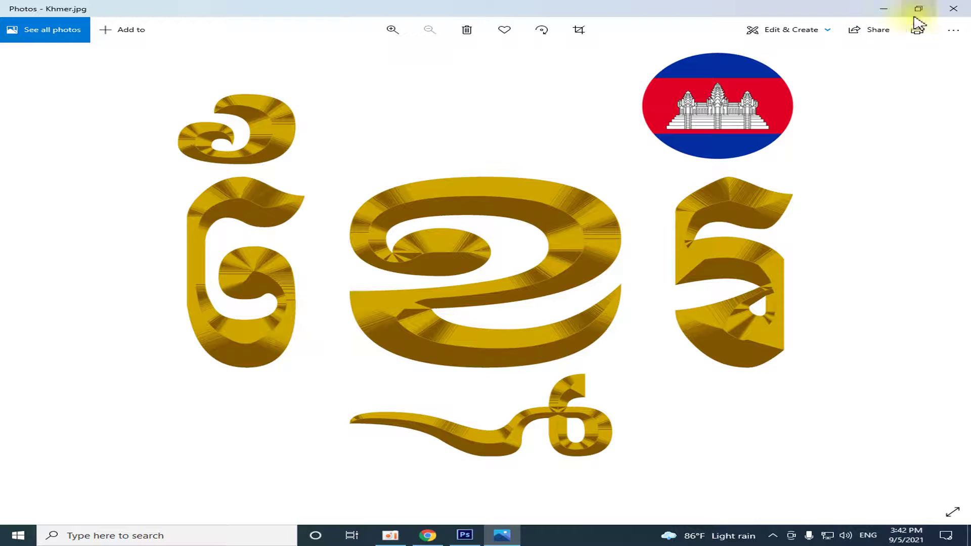
pyautogui.click(953, 8)
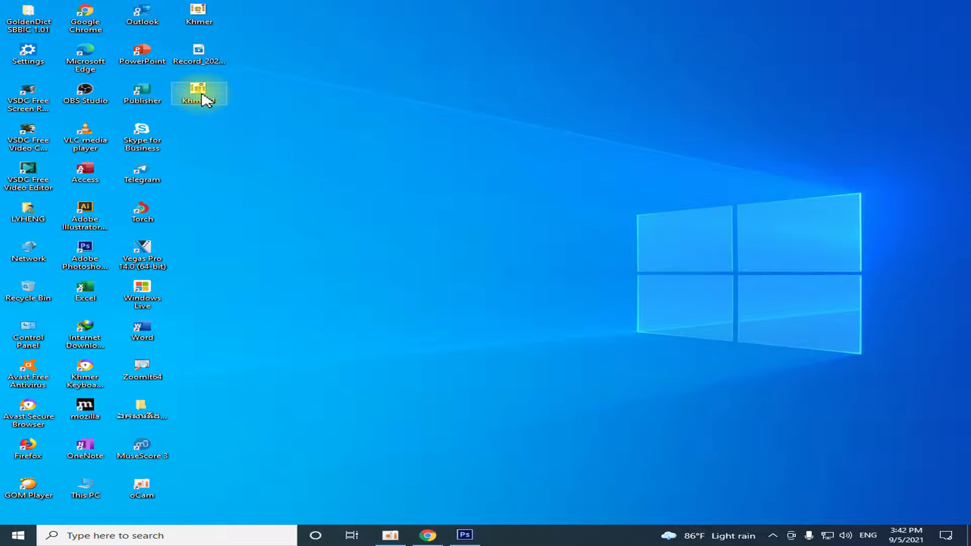
pyautogui.rightClick(205, 99)
pyautogui.click(238, 101)
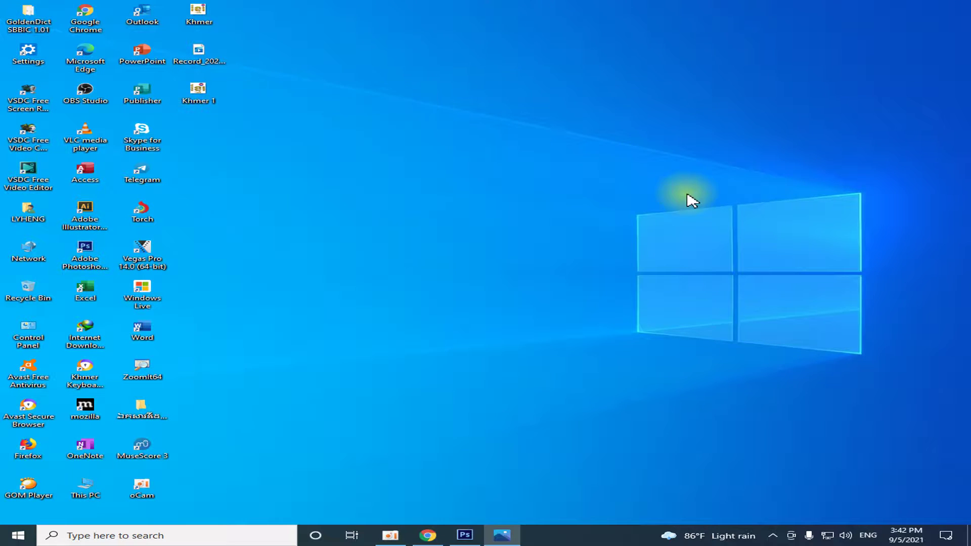